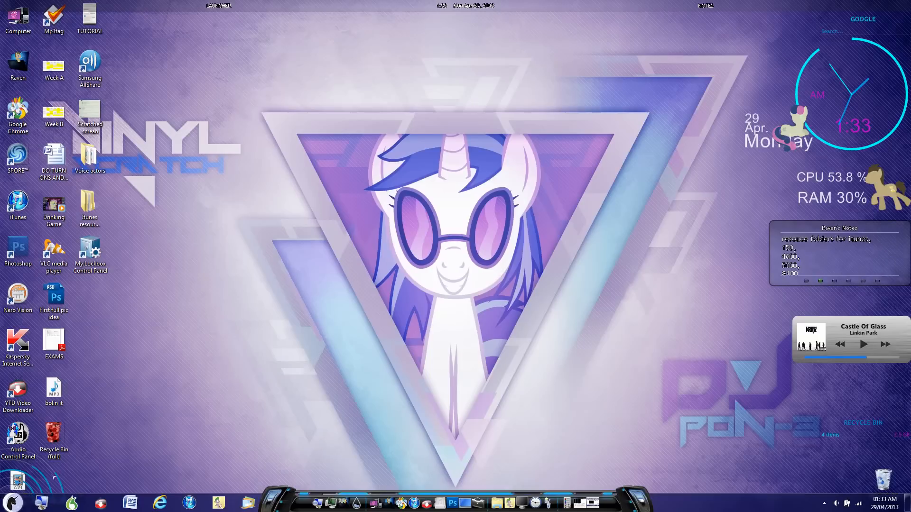
- Move the iTunes skin tutorial file on the desktop into the third icon column, below My Lockbox Control Panel
{"action": "left_click_drag", "start_coordinate": [12, 494], "coordinate": [106, 331]}
{"action": "left_click", "coordinate": [194, 286]}
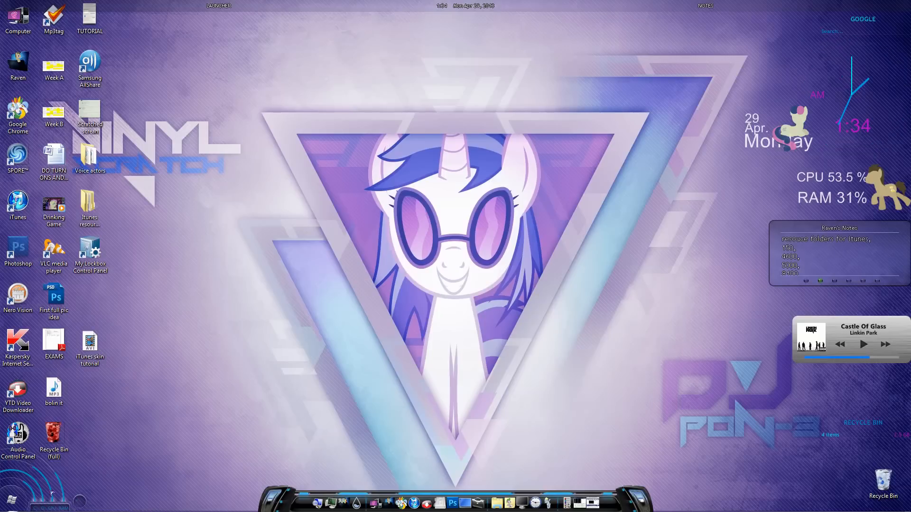
- Search the installed programs for "res" and launch Resource Hacker
{"action": "left_click", "coordinate": [14, 503]}
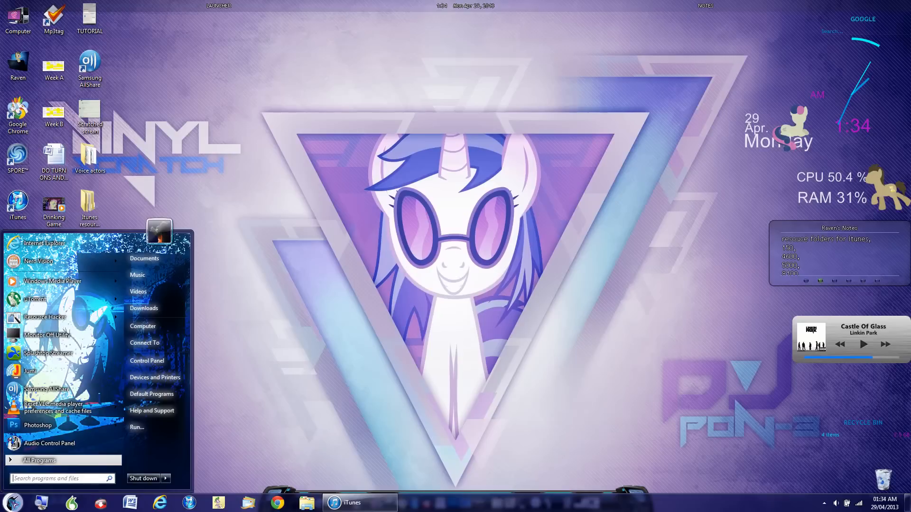
{"action": "type", "text": "res"}
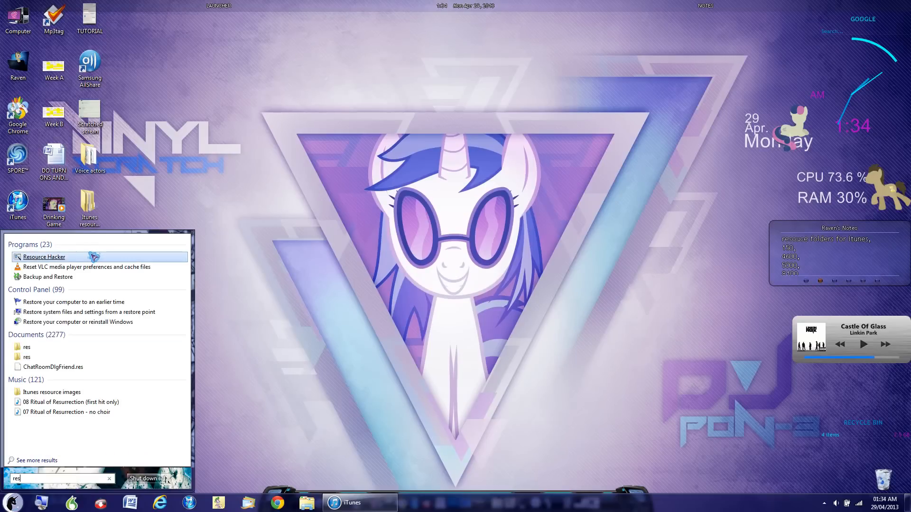
{"action": "left_click", "coordinate": [95, 258]}
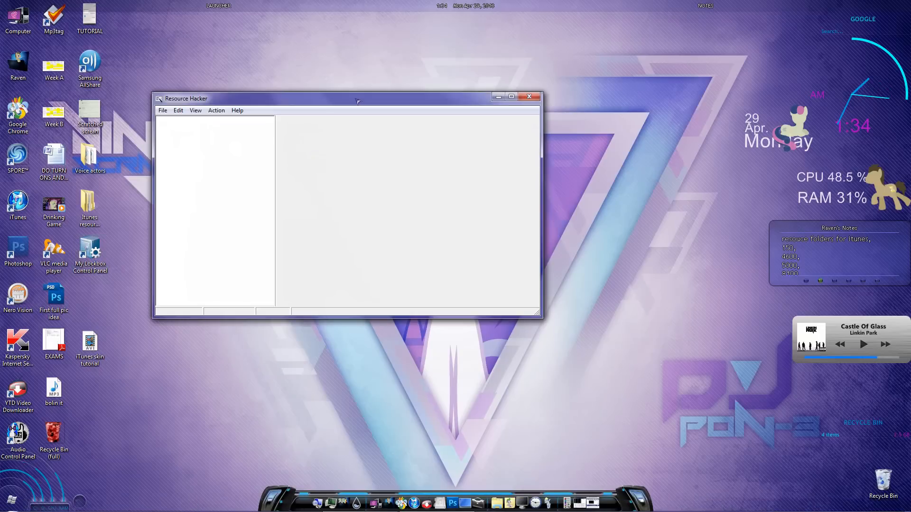
- View the version information of Resource Hacker, and close the program
{"action": "left_click", "coordinate": [243, 111]}
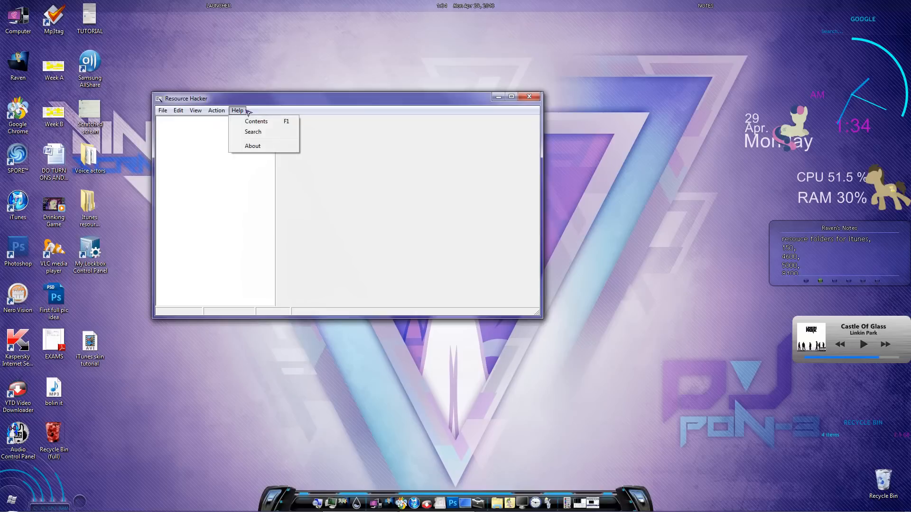
{"action": "left_click", "coordinate": [281, 147]}
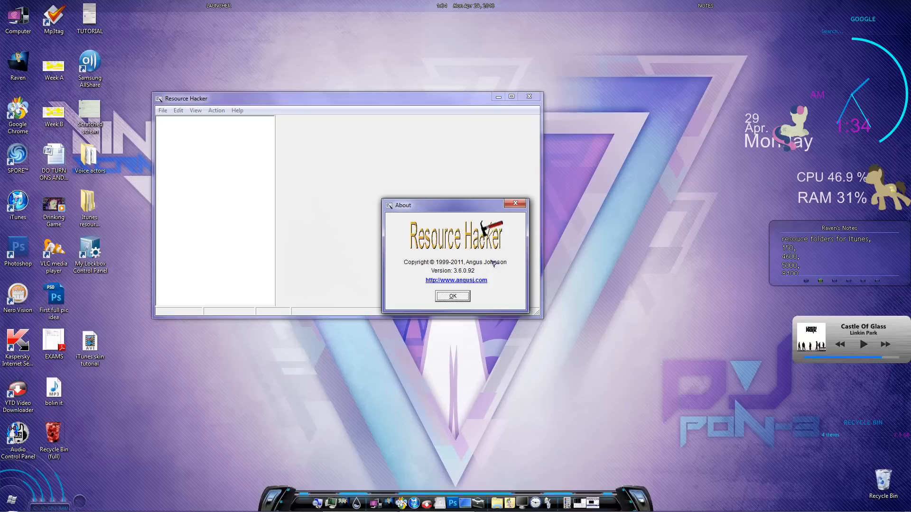
{"action": "left_click", "coordinate": [456, 299]}
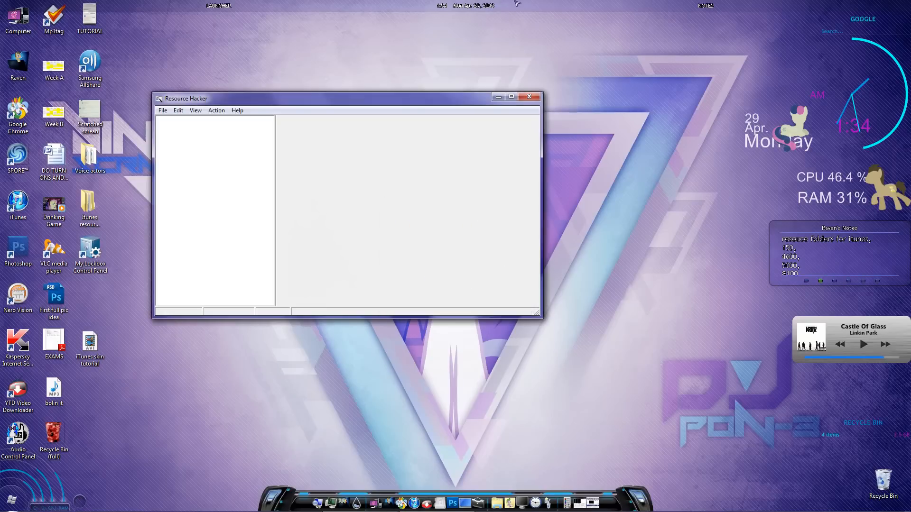
{"action": "left_click", "coordinate": [531, 98]}
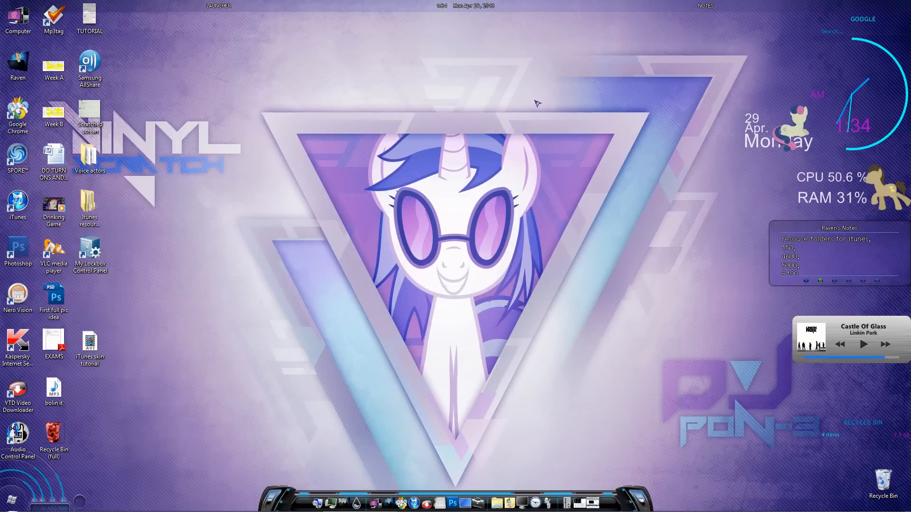
- Open the Raven folder from the desktop and go to Local Disk (C:)
{"action": "left_click", "coordinate": [19, 69]}
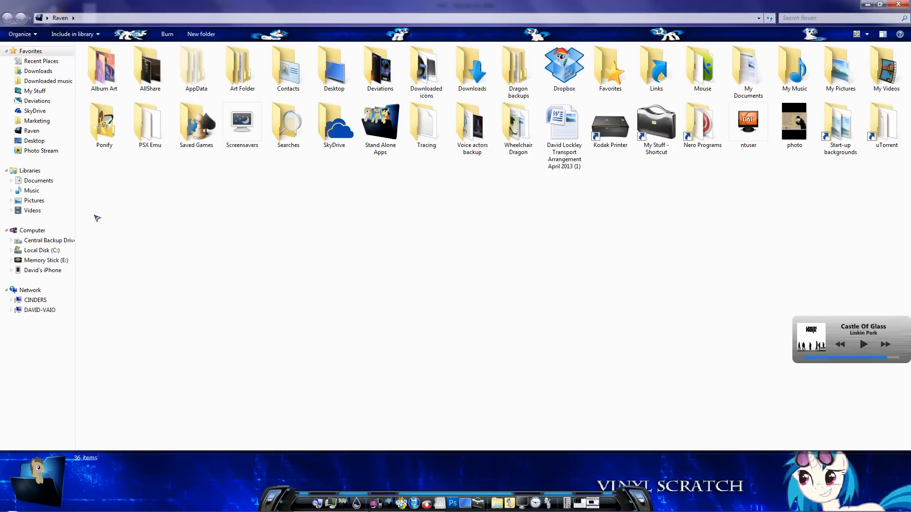
{"action": "left_click", "coordinate": [40, 251]}
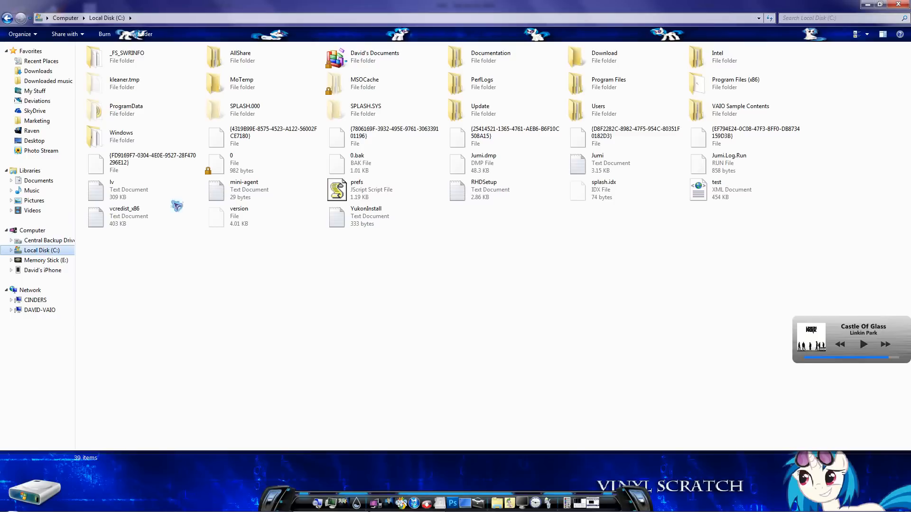
{"action": "left_click", "coordinate": [153, 120]}
{"action": "double_click", "coordinate": [123, 134]}
{"action": "left_click", "coordinate": [286, 148]}
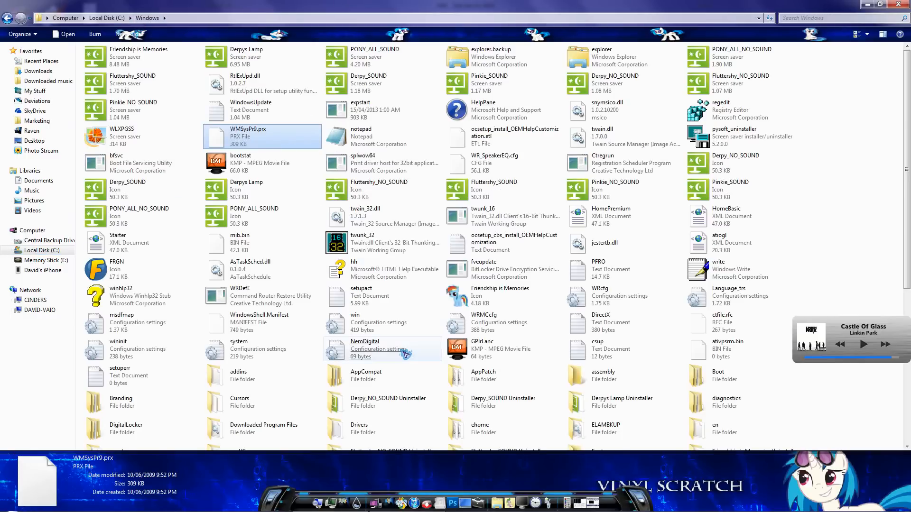
{"action": "left_click", "coordinate": [908, 314]}
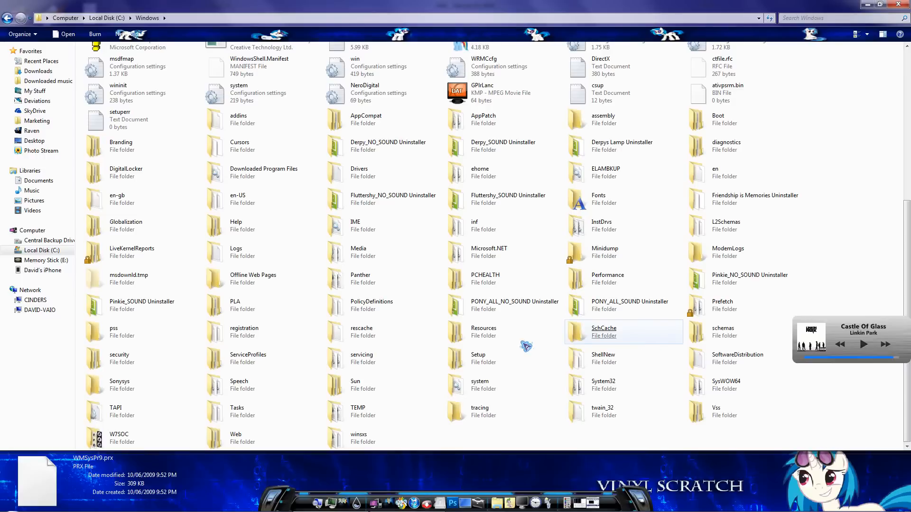
{"action": "left_click", "coordinate": [421, 345]}
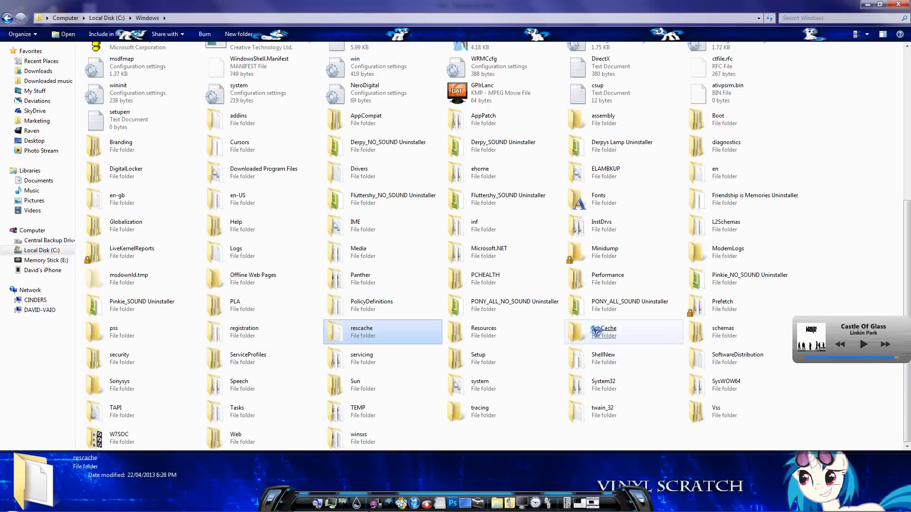
{"action": "double_click", "coordinate": [622, 385]}
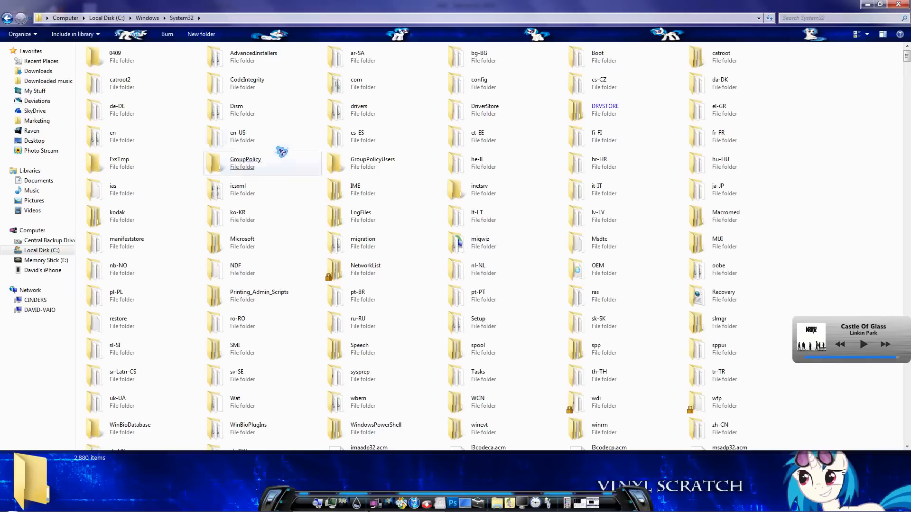
{"action": "left_click", "coordinate": [417, 254]}
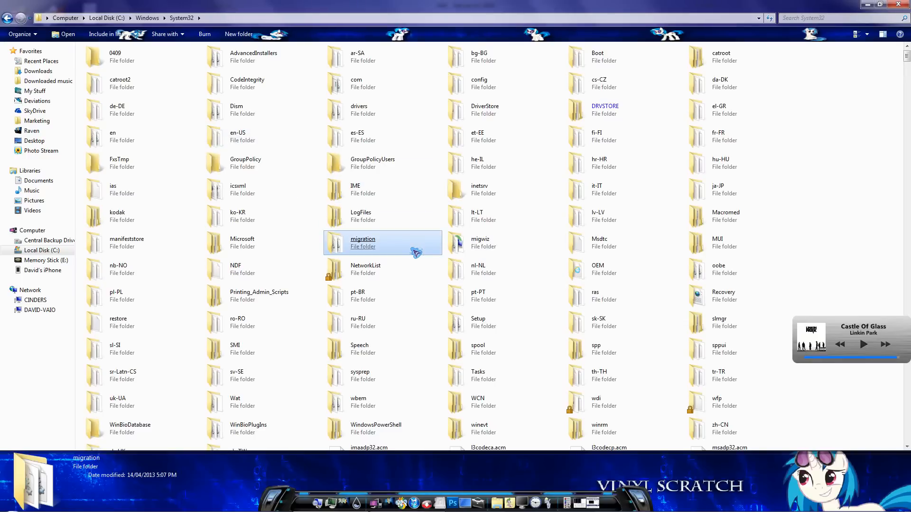
{"action": "scroll", "coordinate": [416, 254], "scroll_direction": "down", "scroll_amount": 20}
{"action": "left_click", "coordinate": [414, 250]}
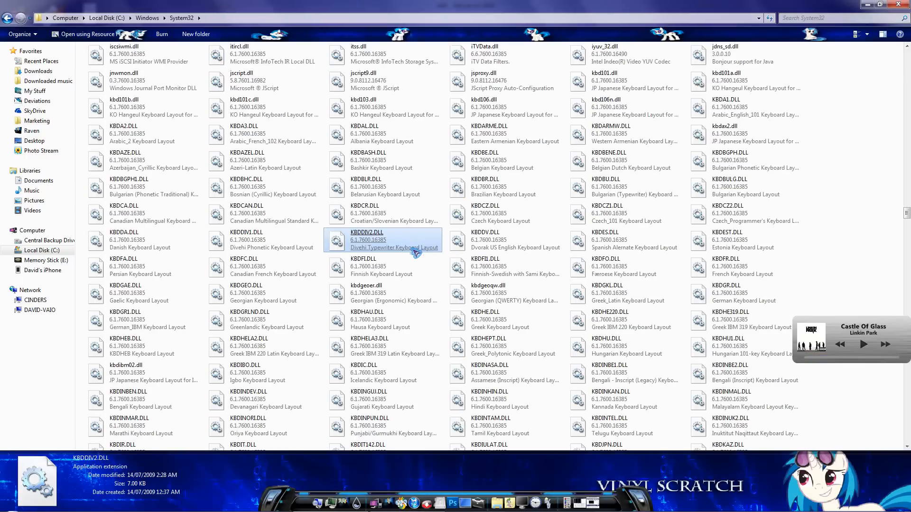
- Return to Local Disk (C:) and open the iTunes folder inside Program Files (x86)
{"action": "left_click", "coordinate": [47, 250]}
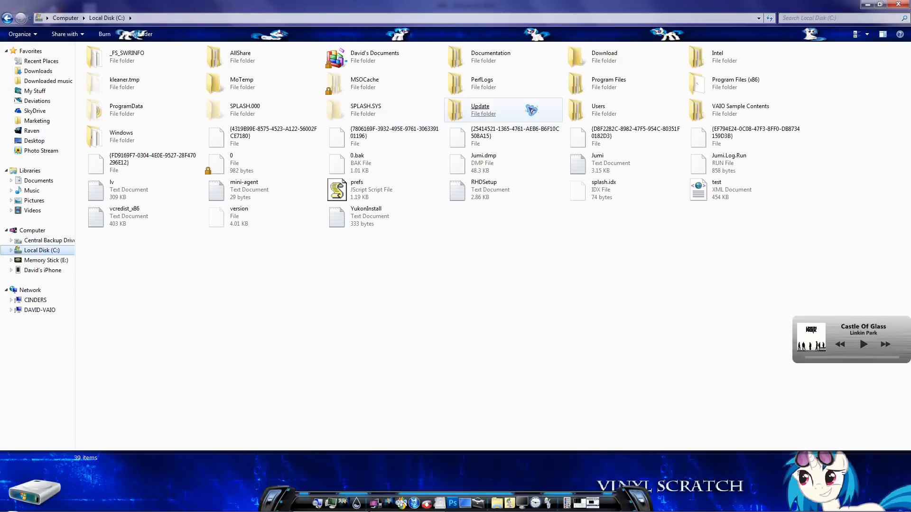
{"action": "left_click", "coordinate": [531, 110]}
{"action": "left_click", "coordinate": [700, 89]}
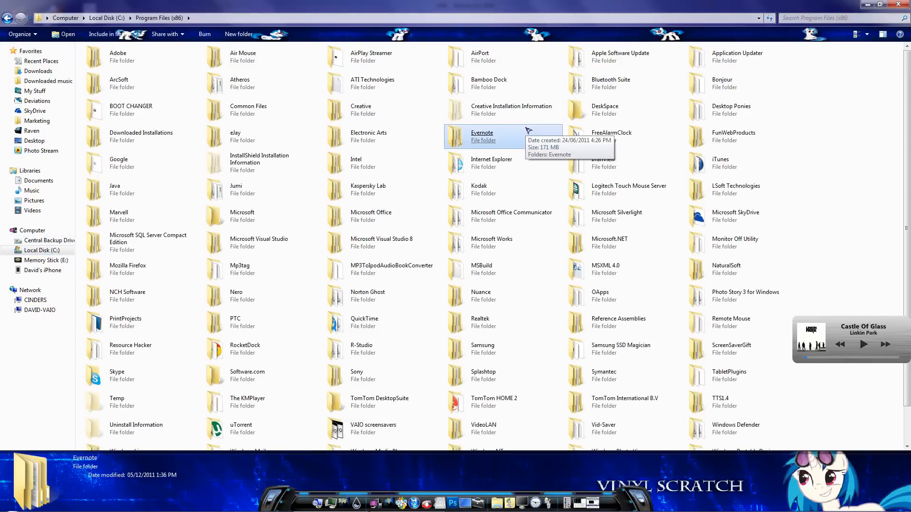
{"action": "type", "text": "it"}
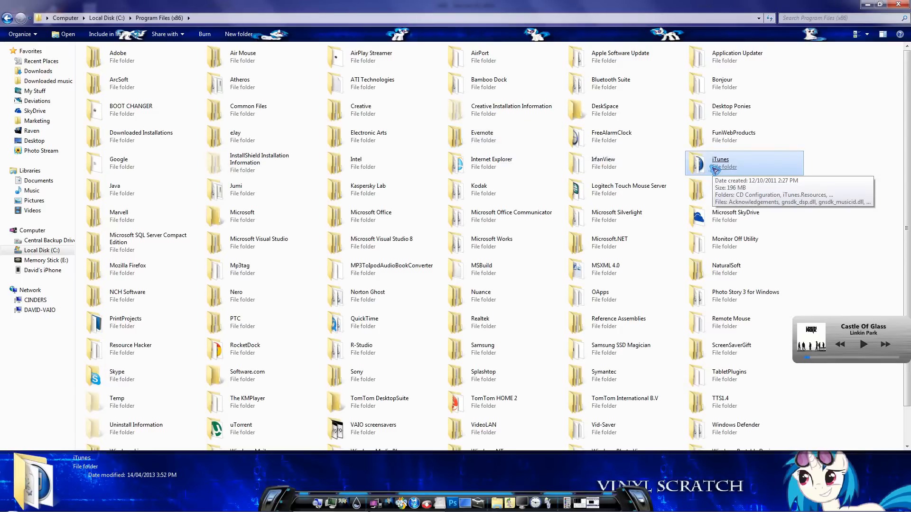
{"action": "left_click", "coordinate": [715, 170]}
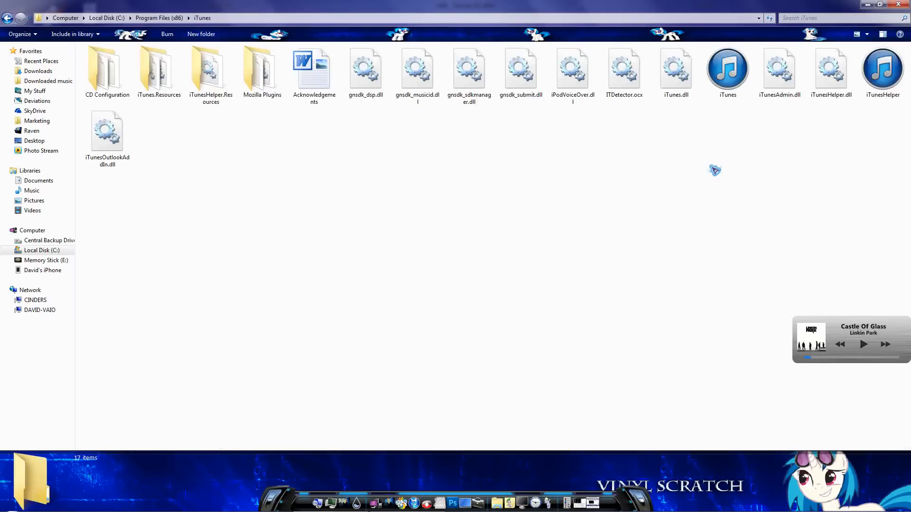
- Open the iTunes.Resources folder and locate iTunes.dll, showing its file details
{"action": "left_click", "coordinate": [182, 101]}
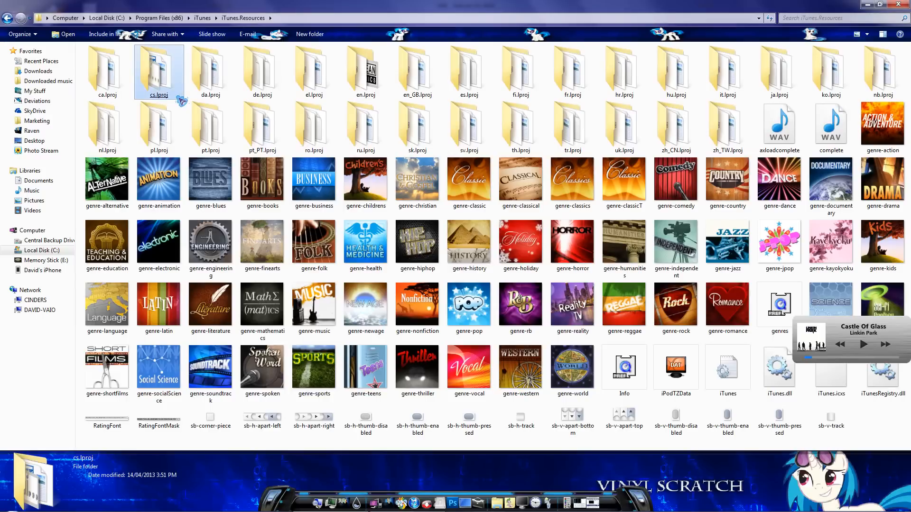
{"action": "key", "text": "i"}
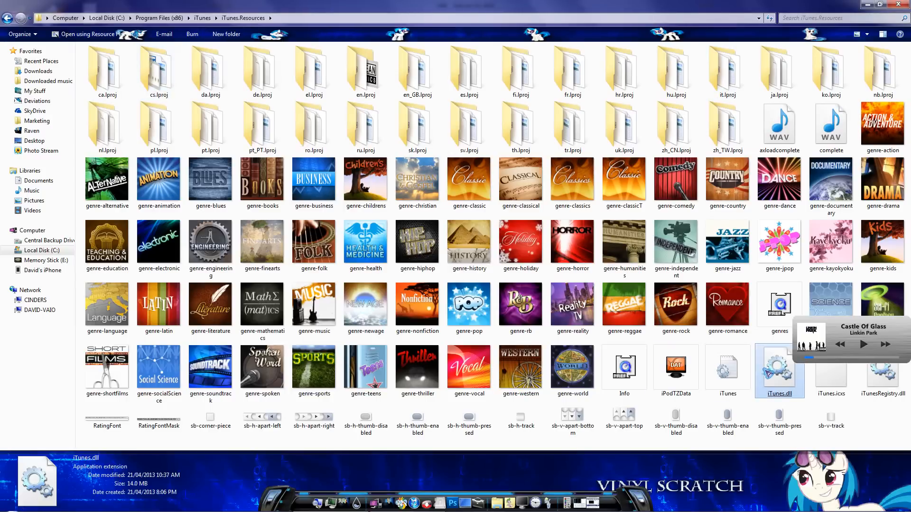
{"action": "mouse_move", "coordinate": [767, 374]}
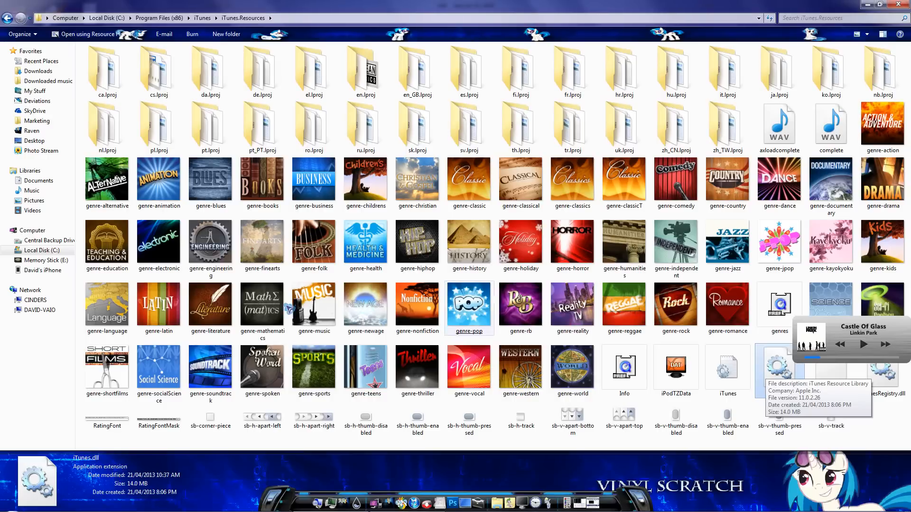
- View the backup iTunes orginal.dll in Program Backups > Itunes backup skin on the Central Backup Drive, and close the window
{"action": "left_click", "coordinate": [49, 242]}
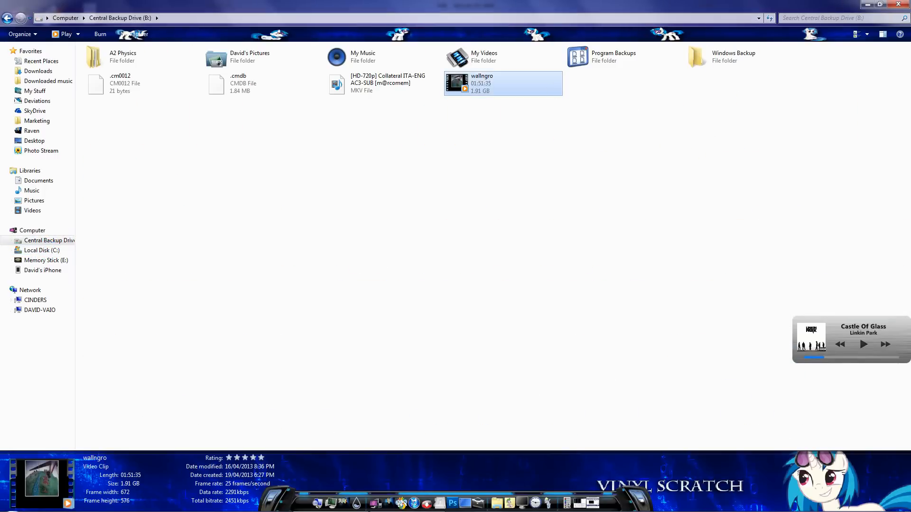
{"action": "left_click", "coordinate": [610, 49]}
{"action": "left_click", "coordinate": [207, 85]}
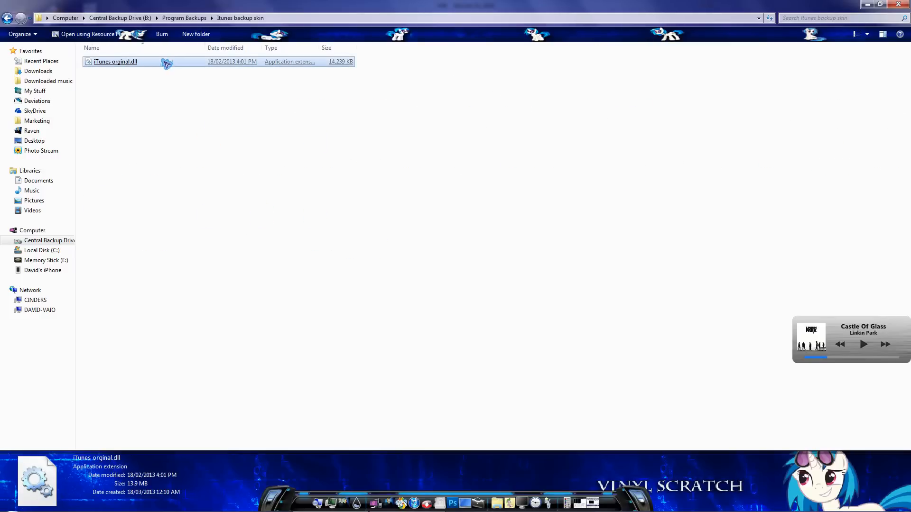
{"action": "left_click", "coordinate": [901, 4]}
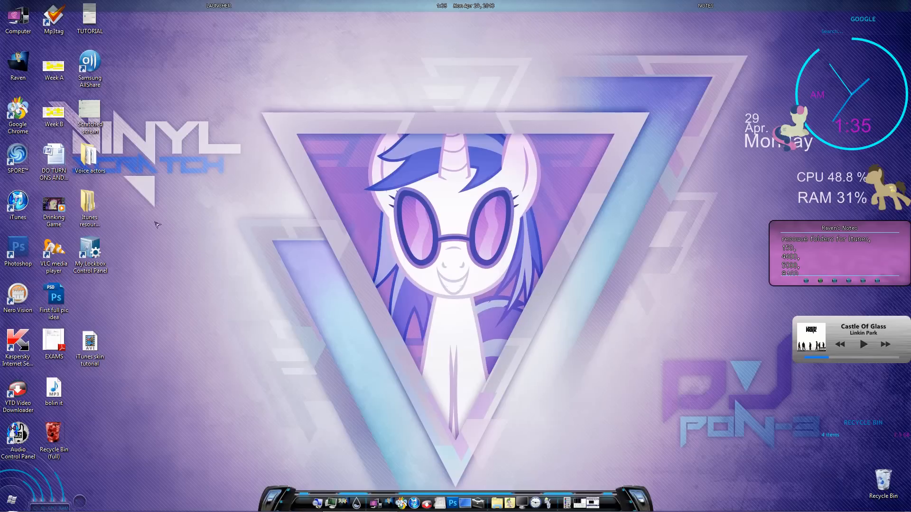
- Open iTunes orginal.dll from the orginal subfolder of the desktop's Itunes resource images folder in Resource Hacker
{"action": "left_click", "coordinate": [91, 209]}
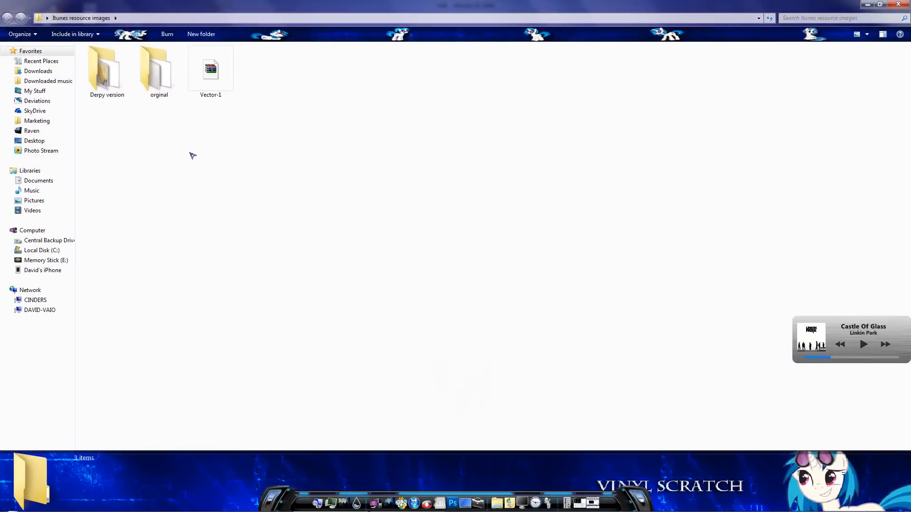
{"action": "left_click", "coordinate": [159, 88]}
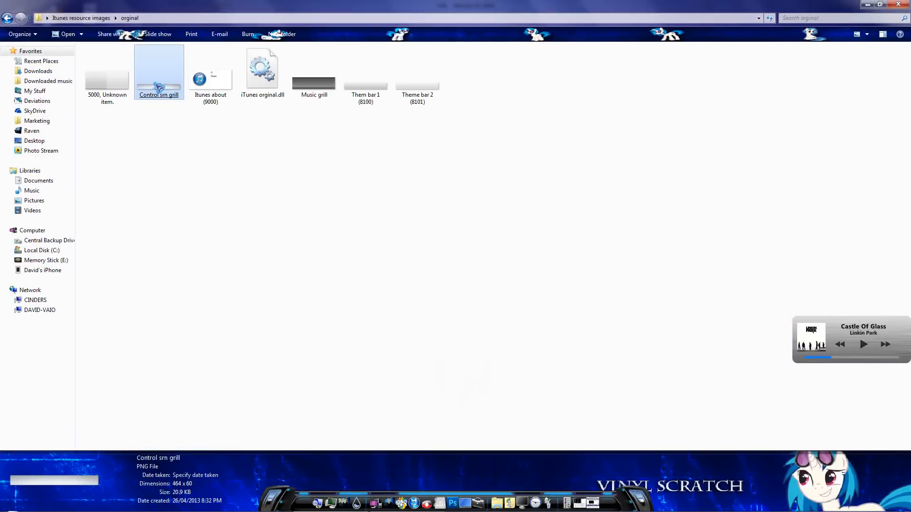
{"action": "right_click", "coordinate": [269, 92]}
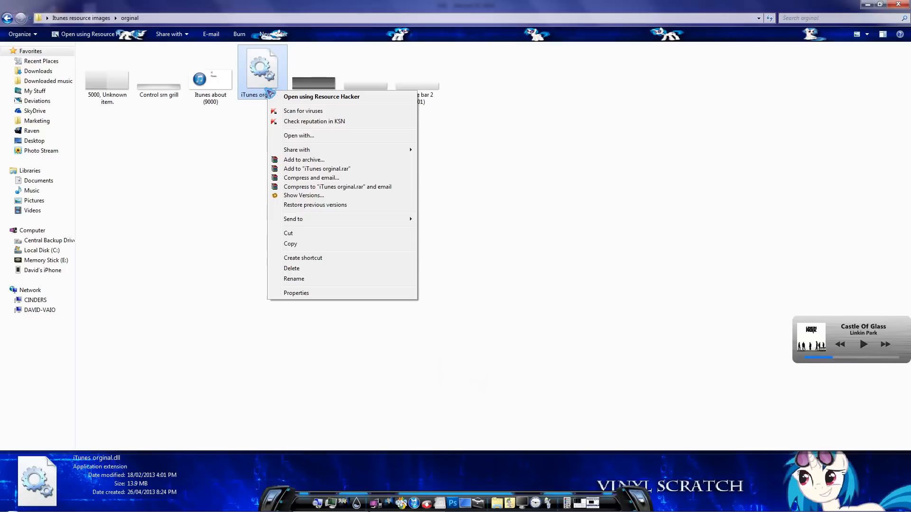
{"action": "left_click", "coordinate": [353, 103]}
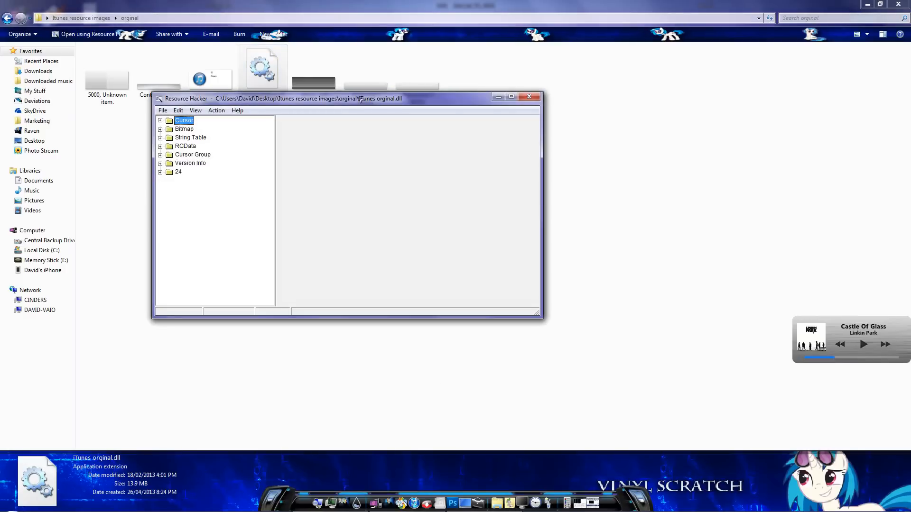
- Snap the Resource Hacker window to half of the screen and expand the RCData resource group
{"action": "left_click_drag", "start_coordinate": [355, 98], "coordinate": [1, 76]}
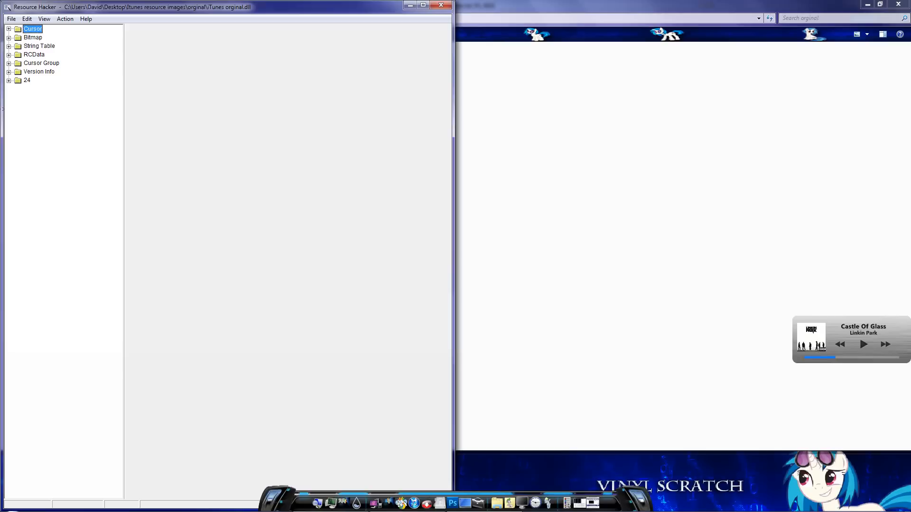
{"action": "left_click", "coordinate": [9, 56]}
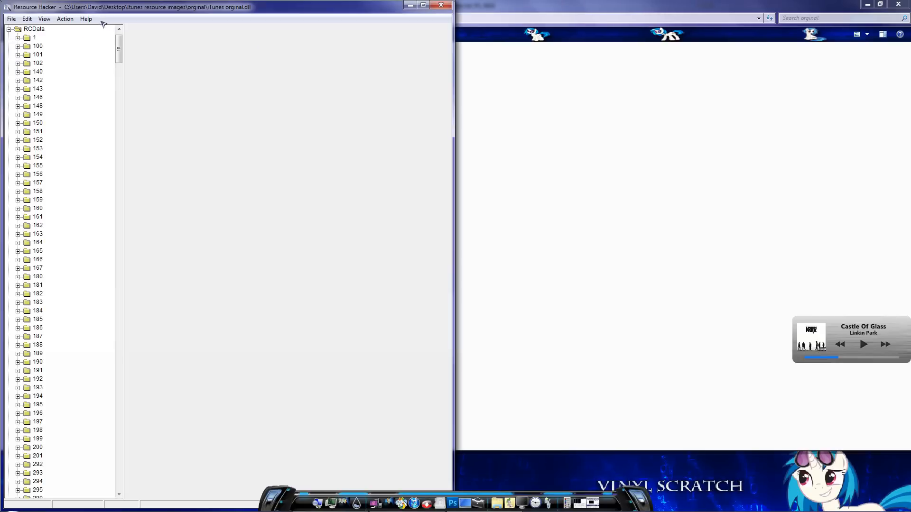
{"action": "left_click", "coordinate": [326, 506]}
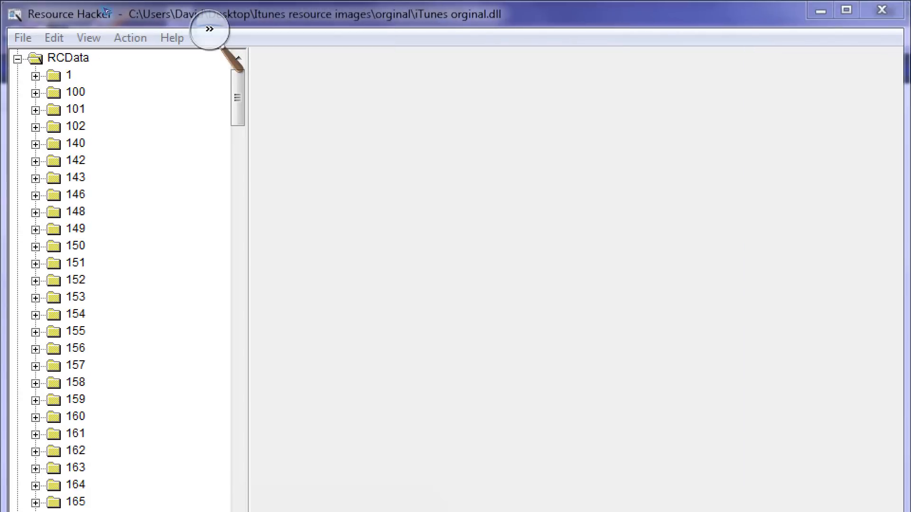
{"action": "left_click", "coordinate": [209, 31]}
{"action": "left_click", "coordinate": [360, 10]}
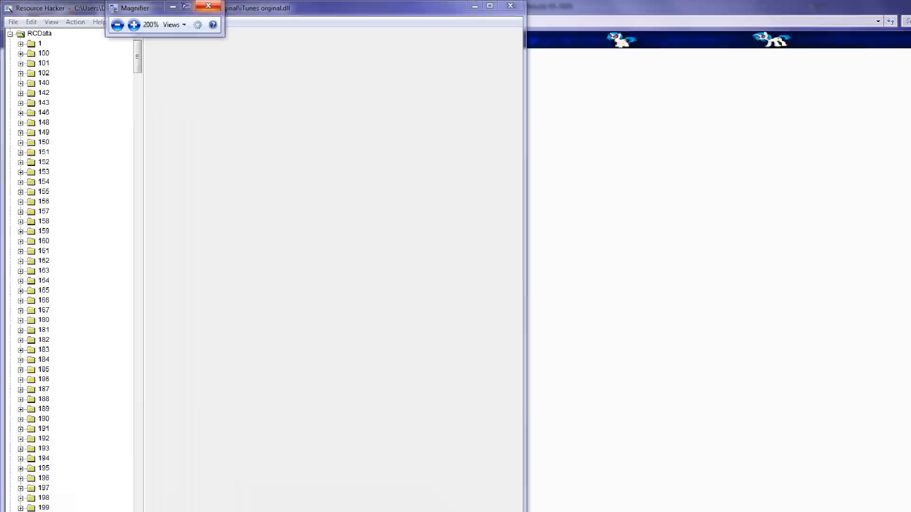
- Minimize the orginal folder window to uncover the desktop notes listing the iTunes resource folders
{"action": "left_click", "coordinate": [868, 5]}
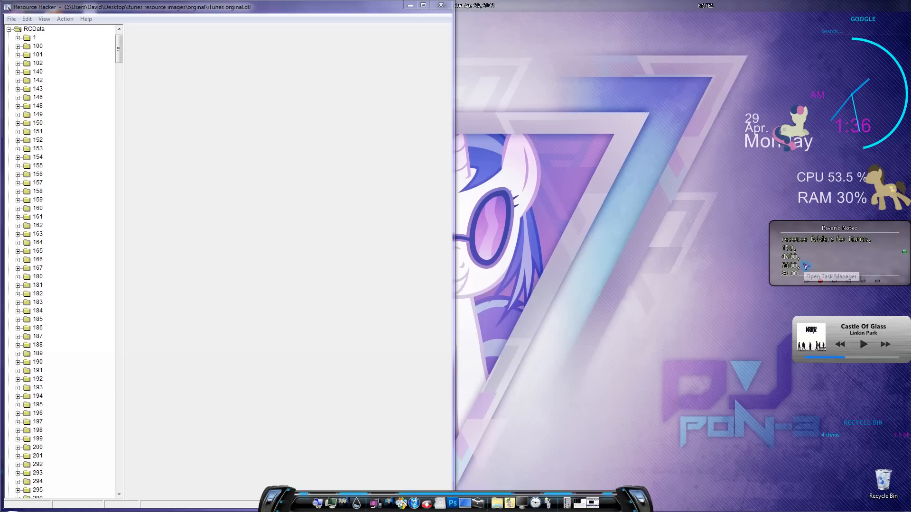
- Read the full note listing the iTunes resource folders, close it, and display resource 1033 in RCData folder 150
{"action": "left_click", "coordinate": [805, 264]}
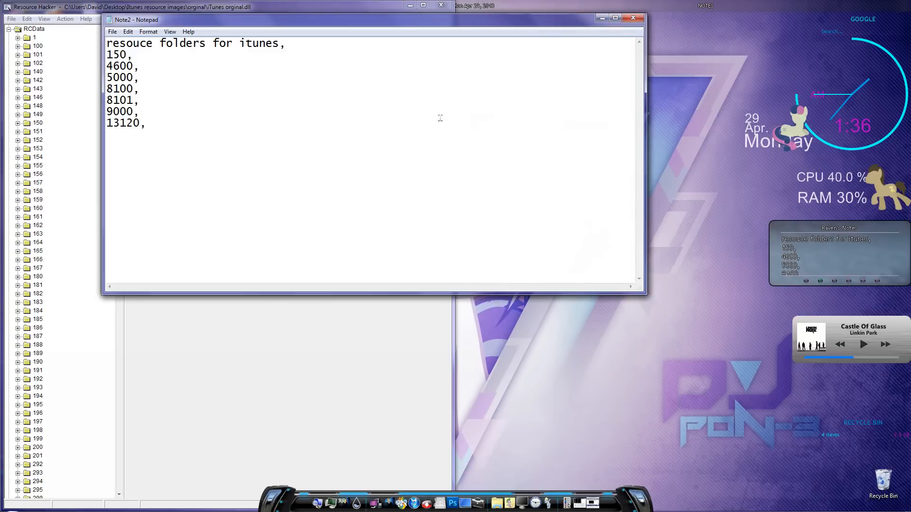
{"action": "left_click", "coordinate": [630, 20]}
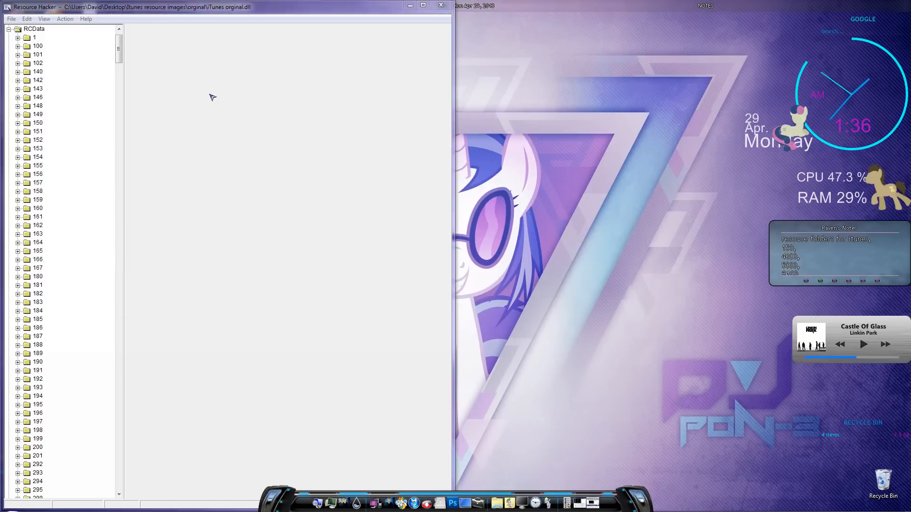
{"action": "left_click", "coordinate": [18, 123]}
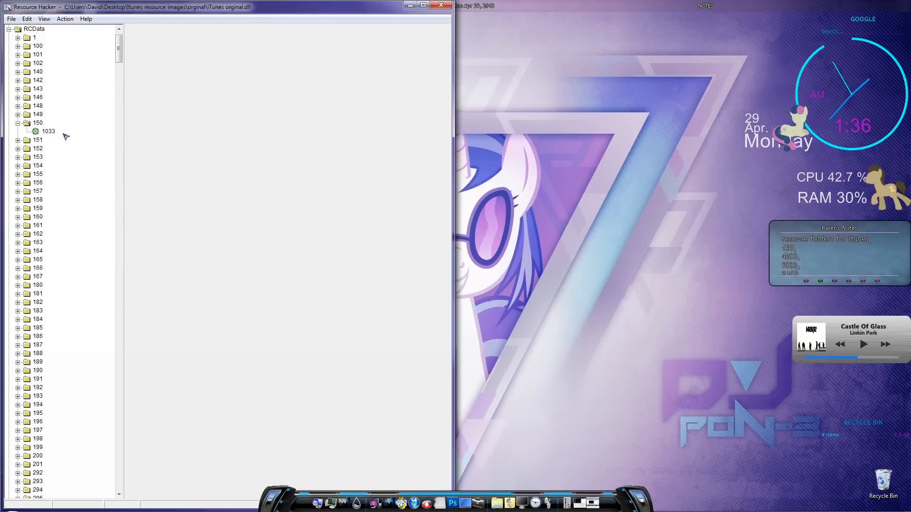
{"action": "left_click", "coordinate": [48, 131]}
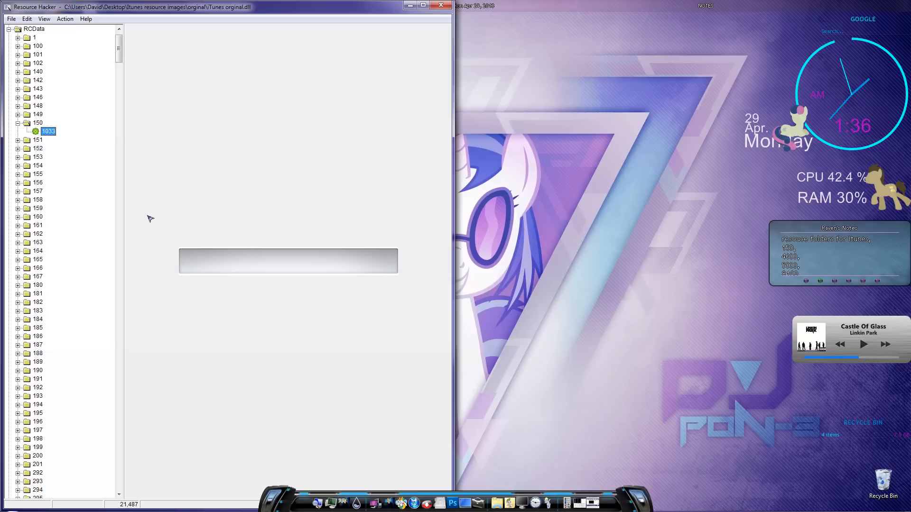
{"action": "left_click", "coordinate": [17, 19]}
{"action": "mouse_move", "coordinate": [42, 19]}
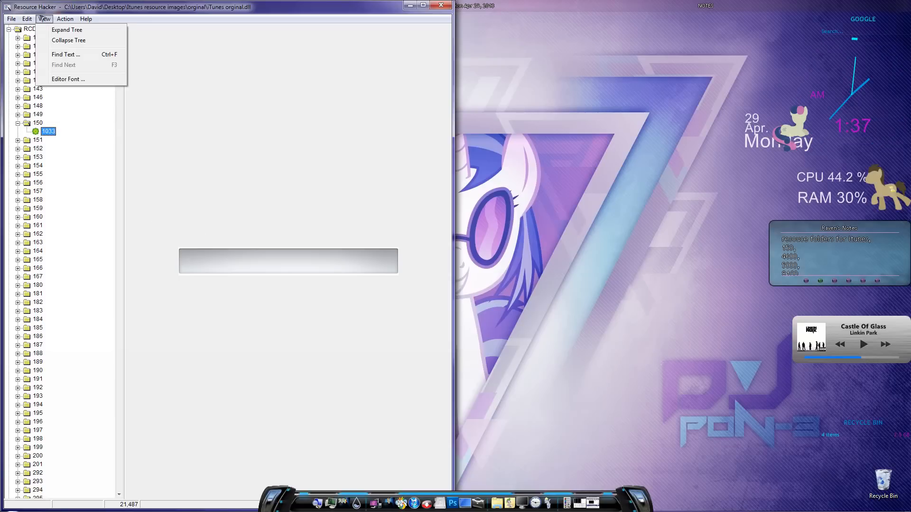
{"action": "mouse_move", "coordinate": [14, 19]}
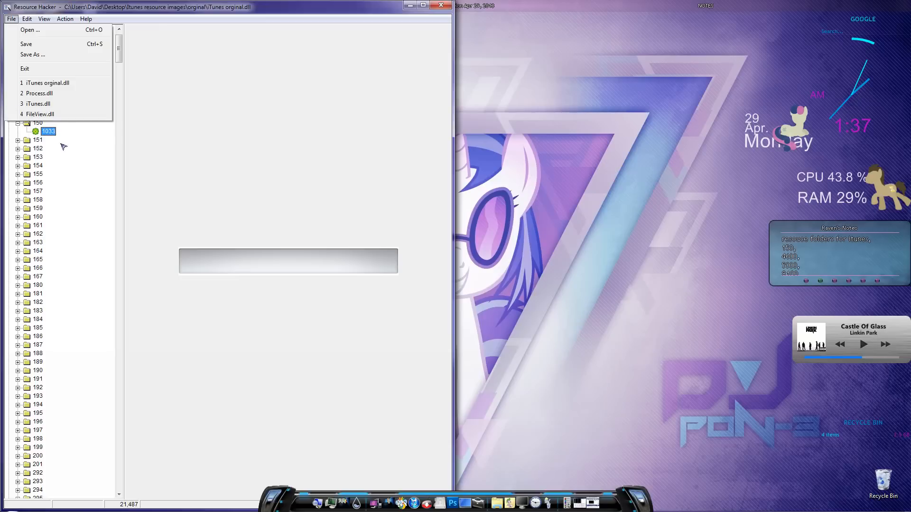
- Start replacing resource 1033 of RCData folder 150 and load the "music control scrn (150)" image from the Derpy version folder
{"action": "right_click", "coordinate": [52, 130]}
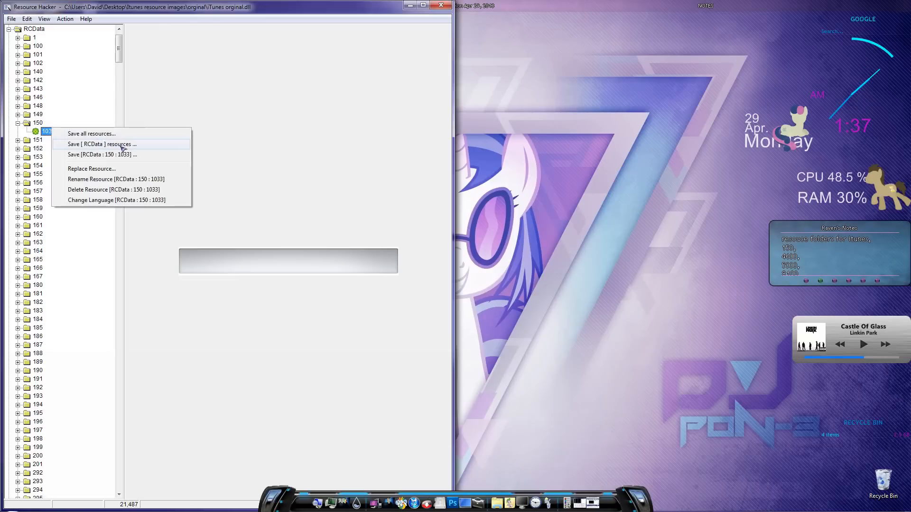
{"action": "left_click", "coordinate": [150, 169]}
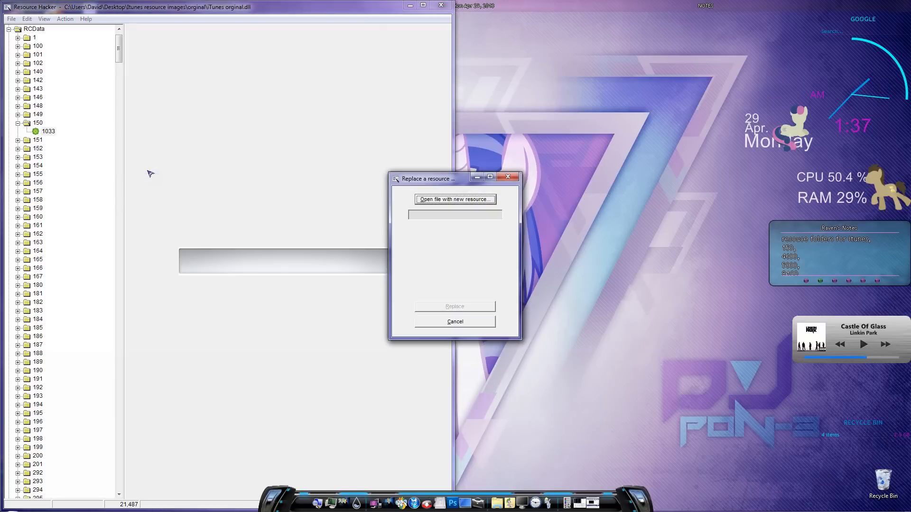
{"action": "left_click", "coordinate": [433, 201]}
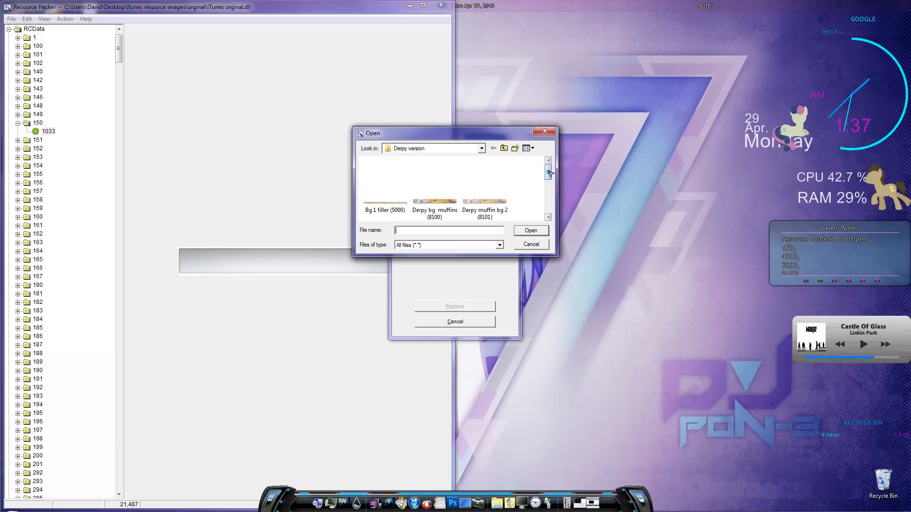
{"action": "left_click_drag", "start_coordinate": [549, 174], "coordinate": [545, 197]}
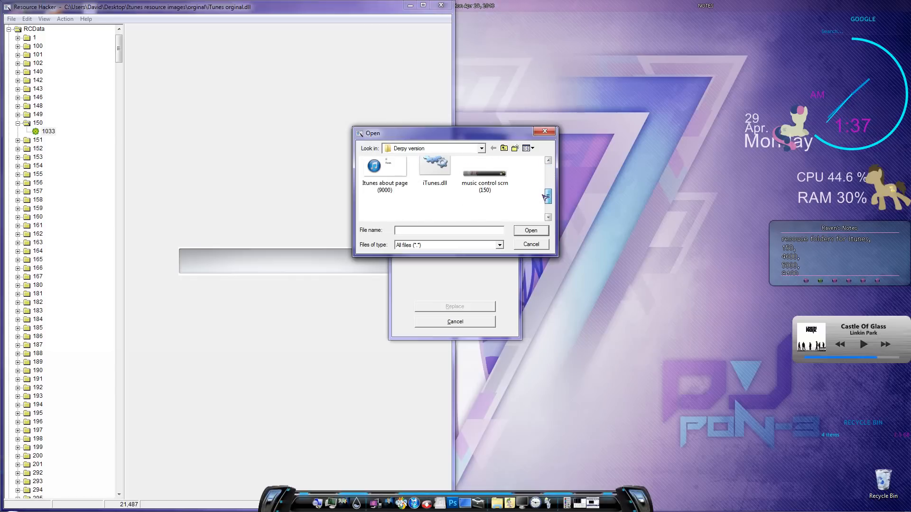
{"action": "double_click", "coordinate": [482, 178]}
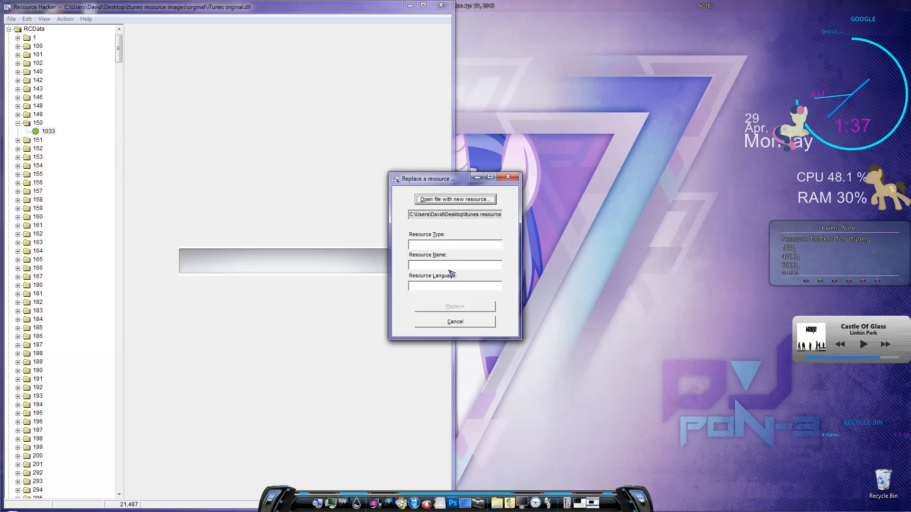
- Set the resource type to RCDATA, the name to 150 and the language to 1033, and replace the resource
{"action": "left_click", "coordinate": [455, 243]}
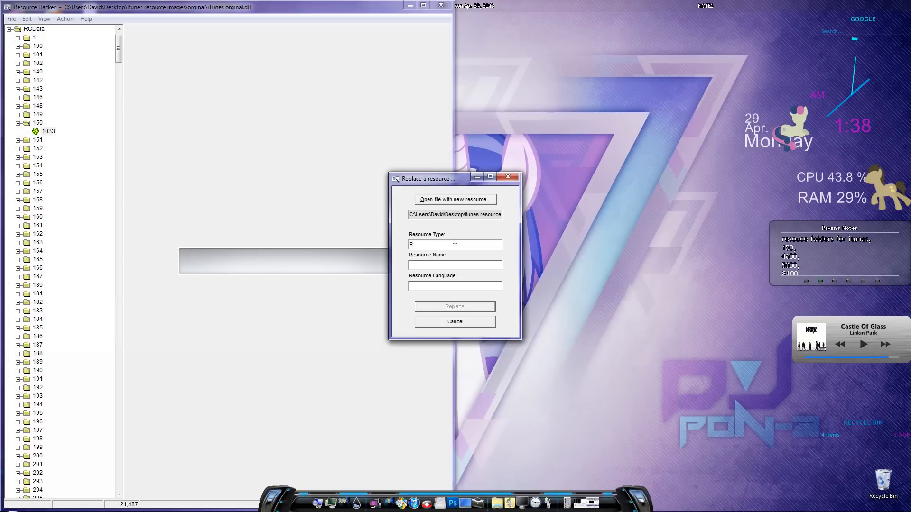
{"action": "type", "text": "CDATA"}
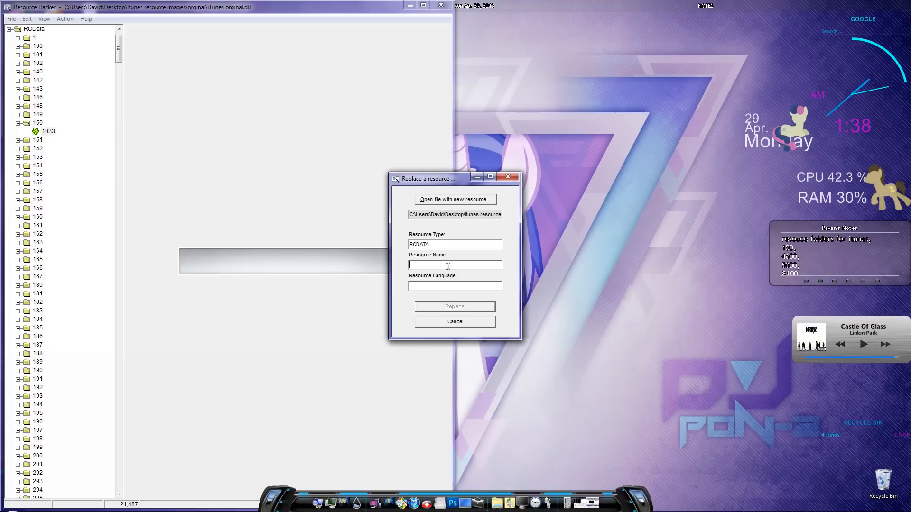
{"action": "type", "text": "150"}
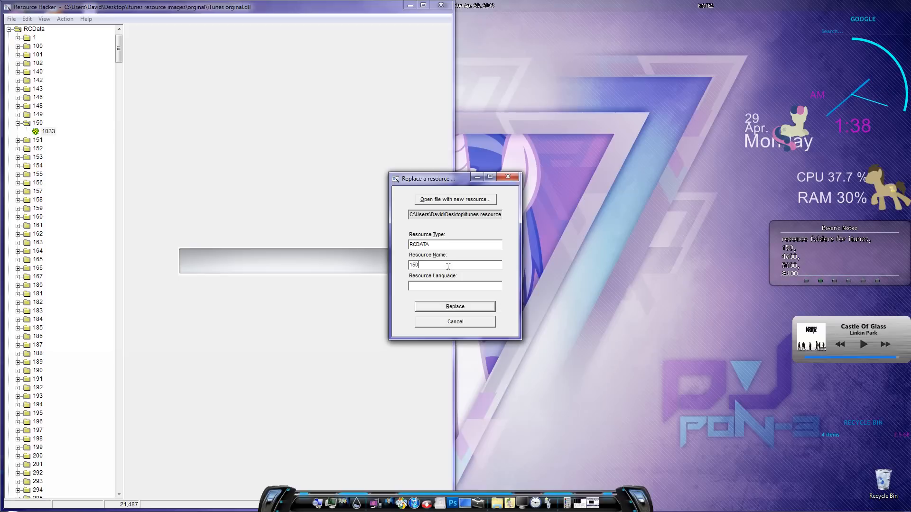
{"action": "left_click", "coordinate": [433, 286]}
{"action": "type", "text": "1"}
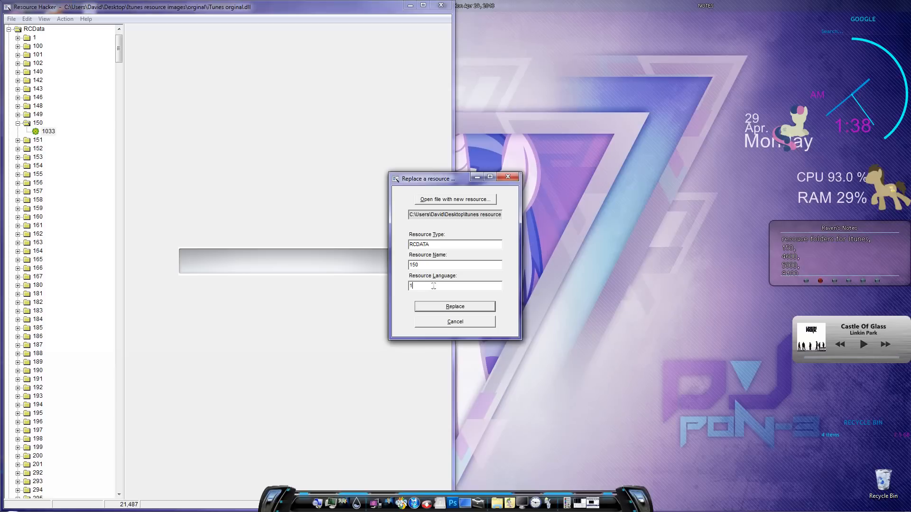
{"action": "type", "text": "033"}
{"action": "left_click", "coordinate": [462, 306]}
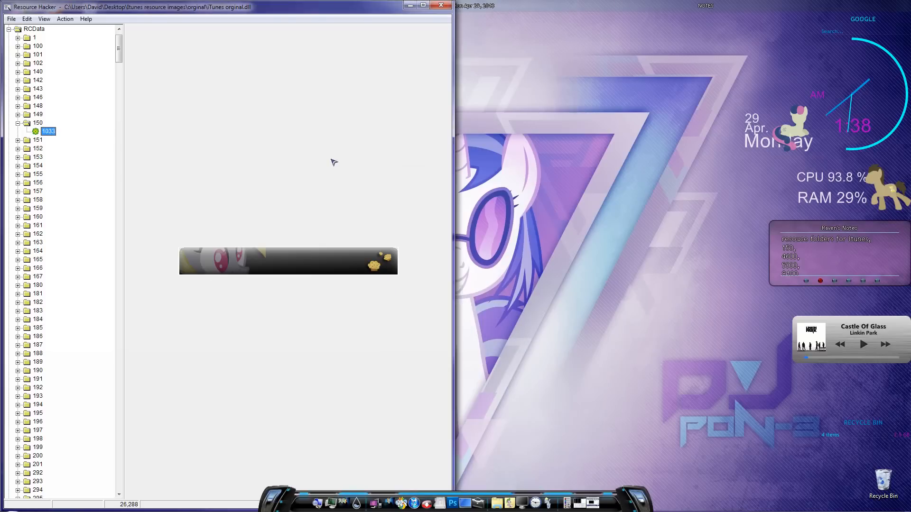
- Close Resource Hacker, choose to save the changes, and set the save location to the Itunes resource images folder
{"action": "left_click", "coordinate": [441, 5]}
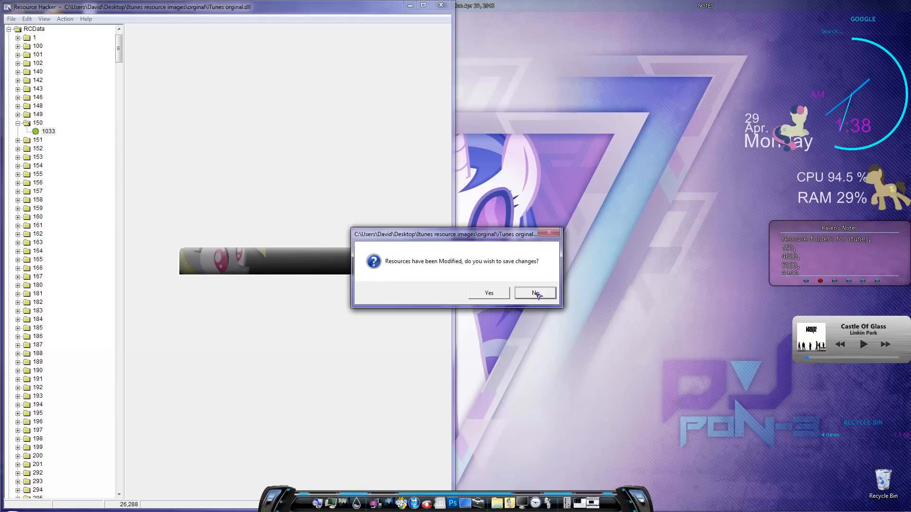
{"action": "left_click", "coordinate": [489, 296]}
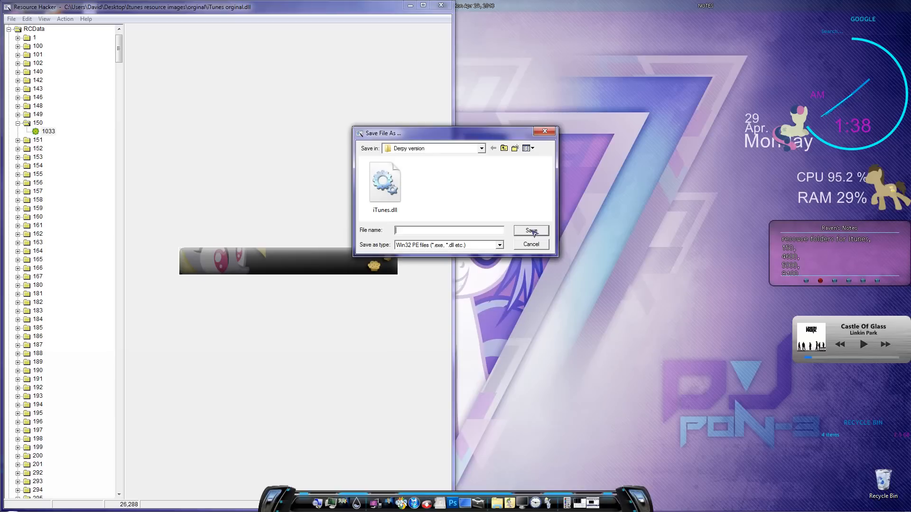
{"action": "left_click", "coordinate": [482, 148]}
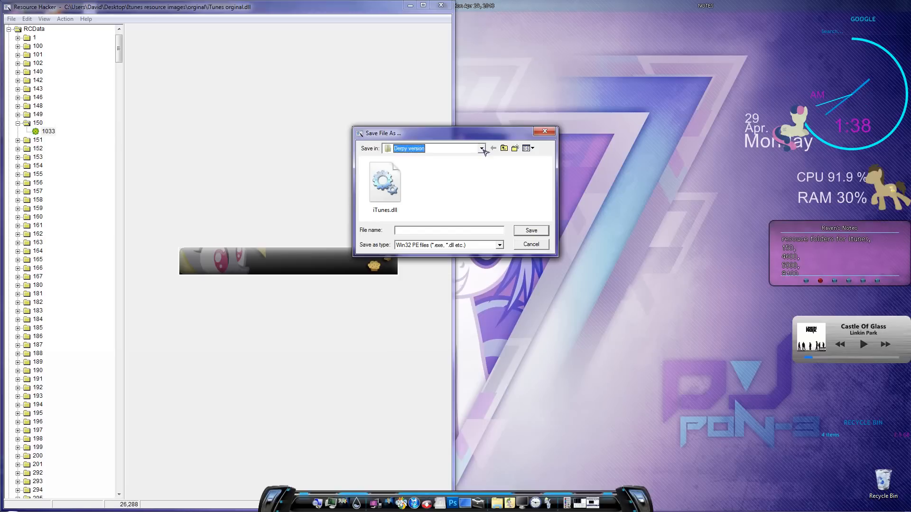
{"action": "left_click", "coordinate": [482, 149]}
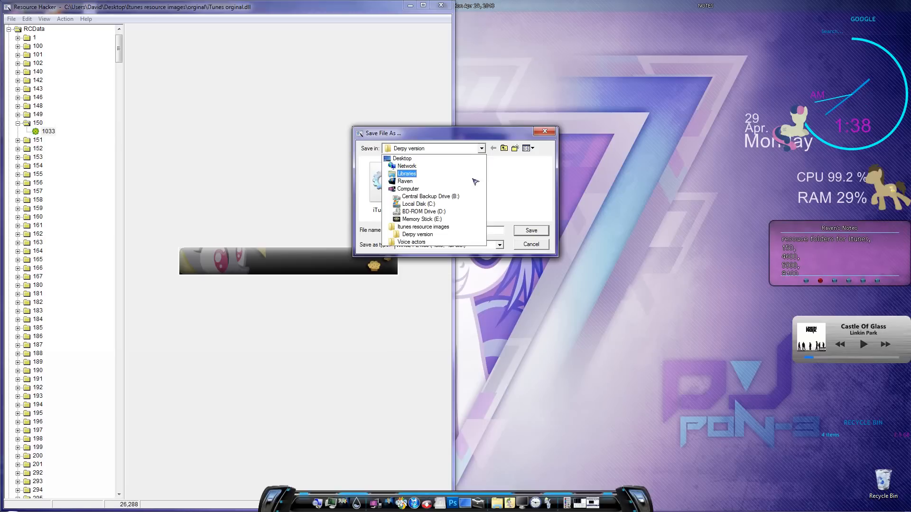
{"action": "left_click", "coordinate": [459, 227]}
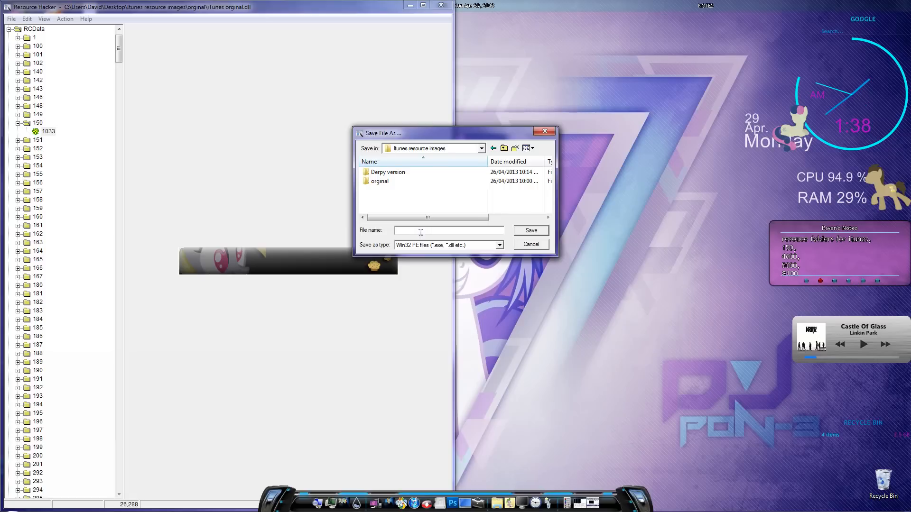
- Save the modified library under the file name iTunes.dll
{"action": "type", "text": "iTunes"}
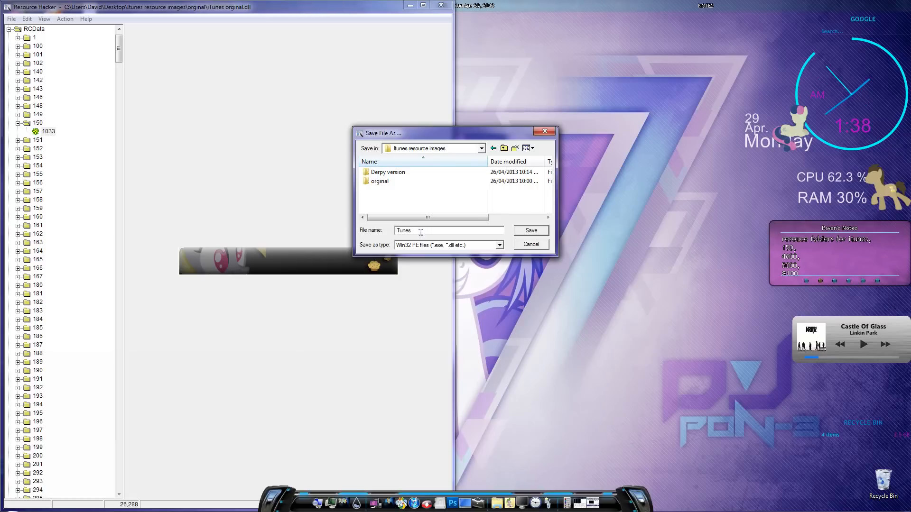
{"action": "left_click", "coordinate": [499, 245]}
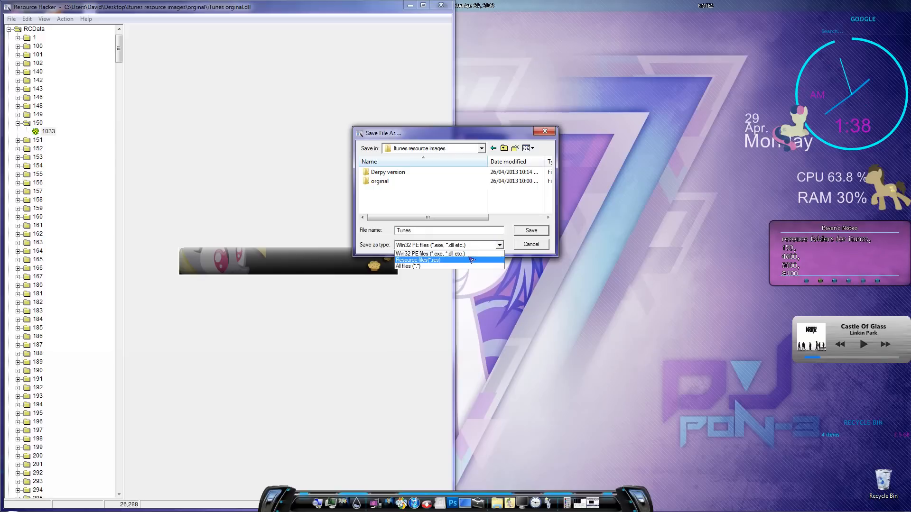
{"action": "left_click", "coordinate": [471, 232]}
{"action": "left_click", "coordinate": [471, 232]}
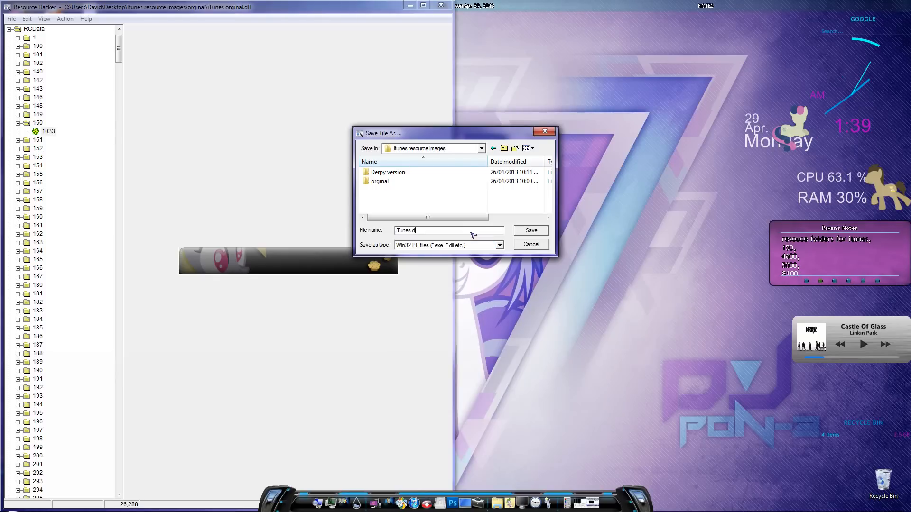
{"action": "type", "text": "ll"}
{"action": "left_click", "coordinate": [536, 234]}
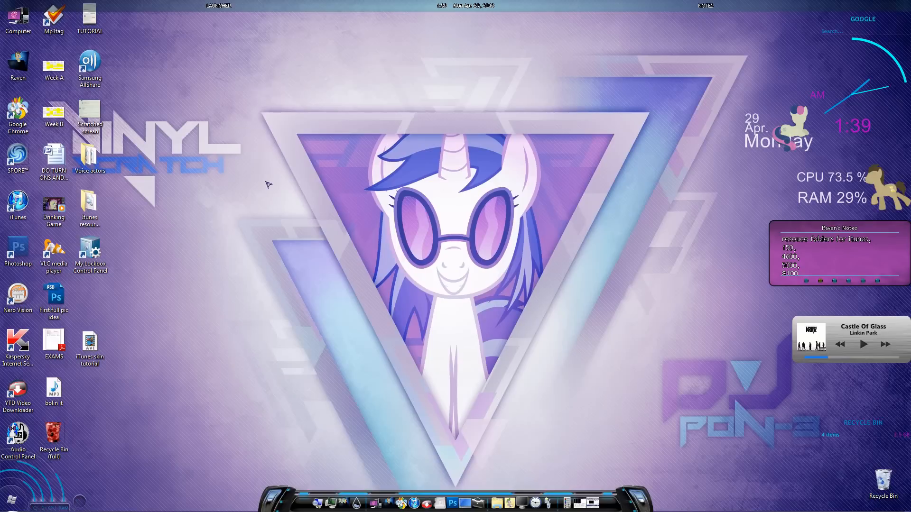
- Open the desktop's Itunes resource images folder and select the newly saved iTunes.dll to view its details
{"action": "left_click", "coordinate": [92, 210]}
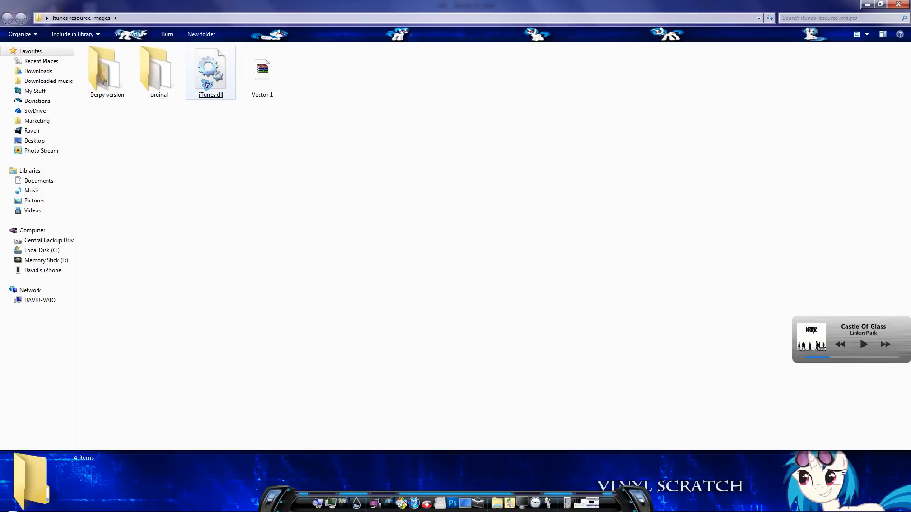
{"action": "left_click", "coordinate": [207, 85]}
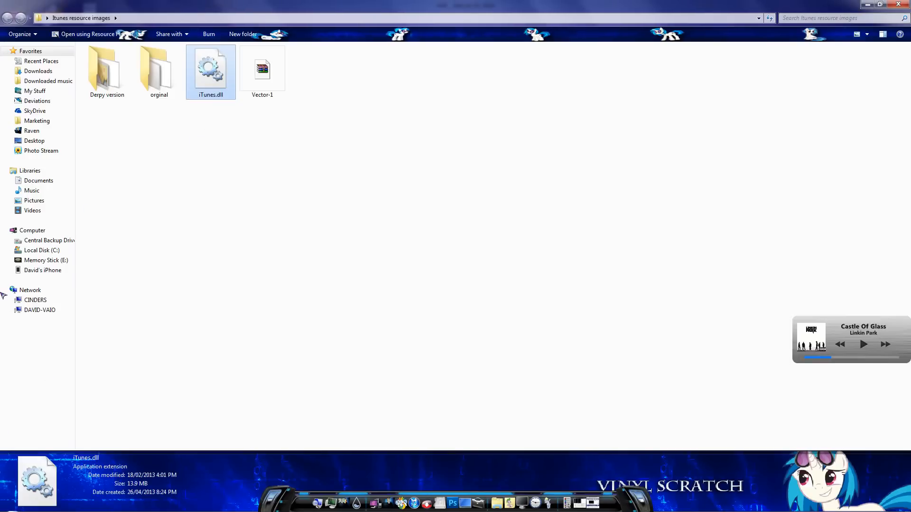
- View the installed iTunes.dll in Program Files (x86) > iTunes > iTunes.Resources on Local Disk (C:), and close the window
{"action": "left_click", "coordinate": [35, 250]}
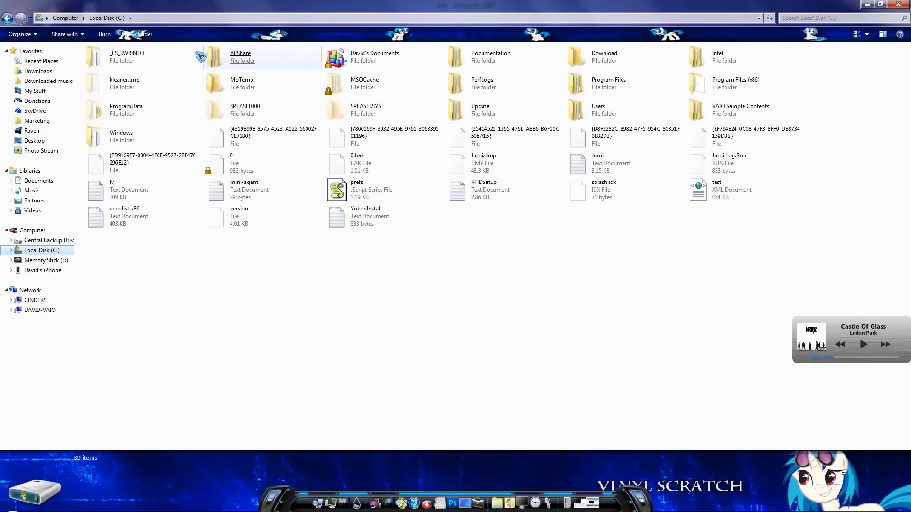
{"action": "left_click", "coordinate": [725, 85]}
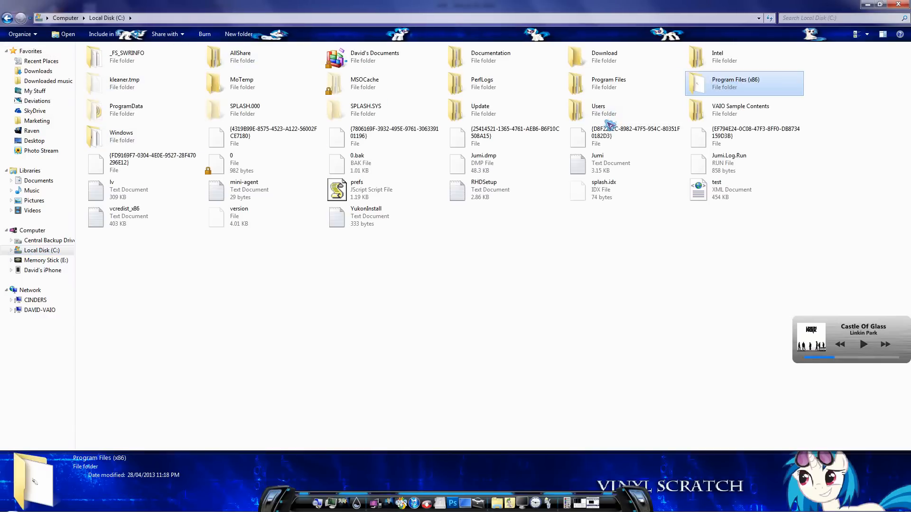
{"action": "double_click", "coordinate": [739, 86]}
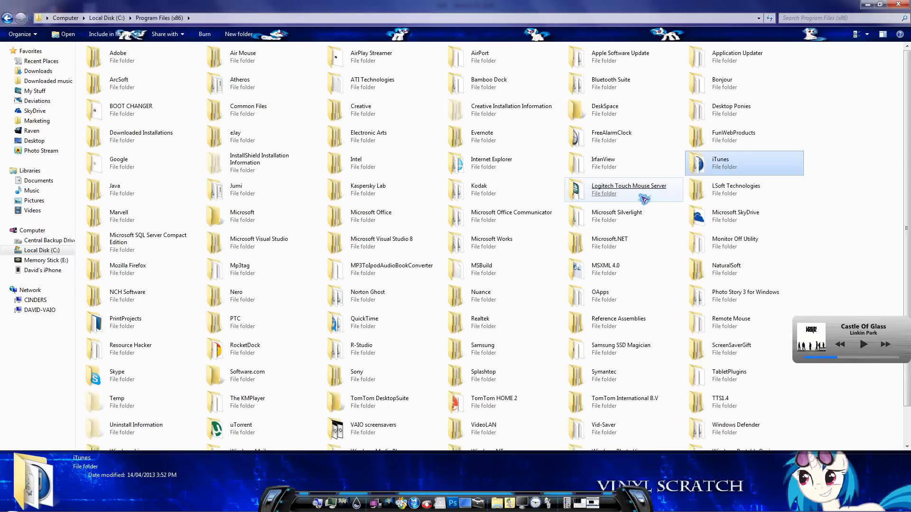
{"action": "double_click", "coordinate": [744, 169]}
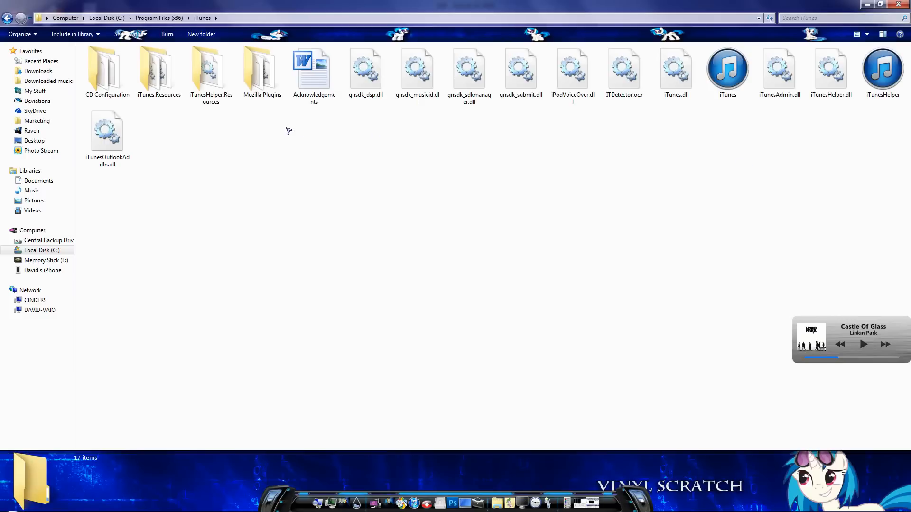
{"action": "left_click", "coordinate": [207, 86]}
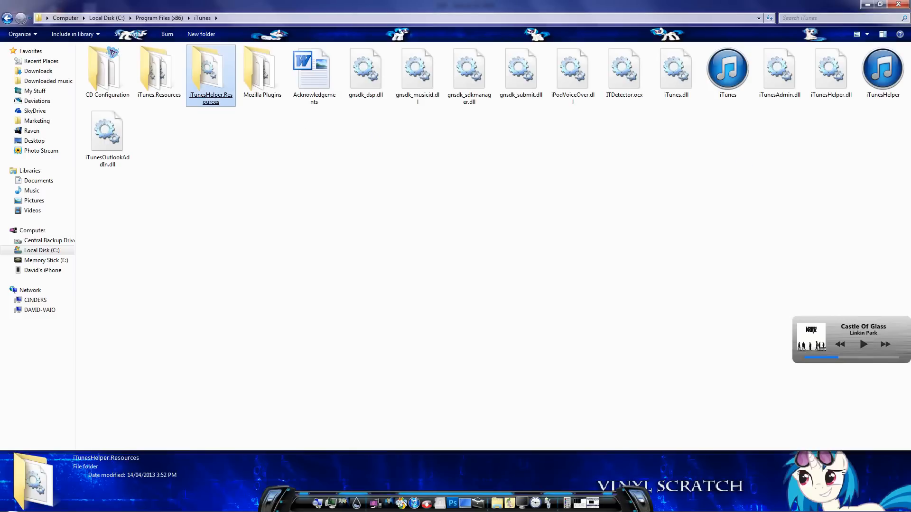
{"action": "double_click", "coordinate": [147, 64]}
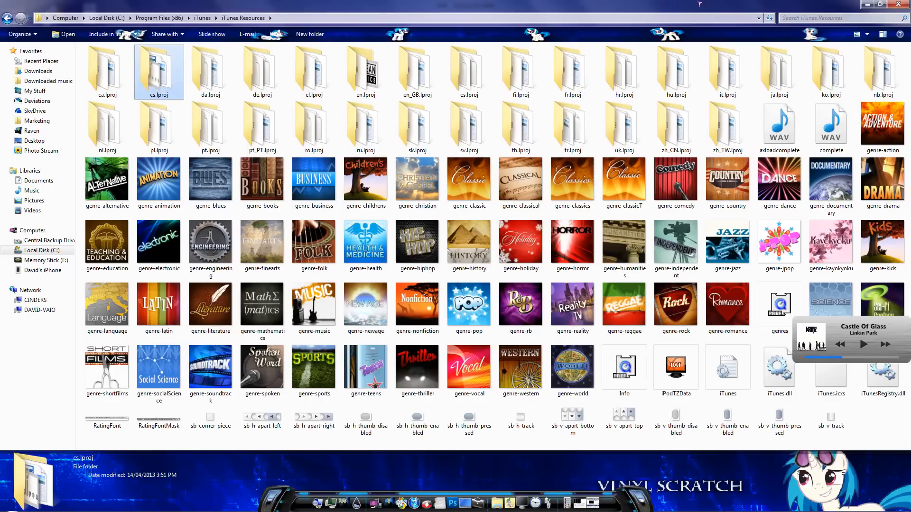
{"action": "left_click", "coordinate": [762, 379]}
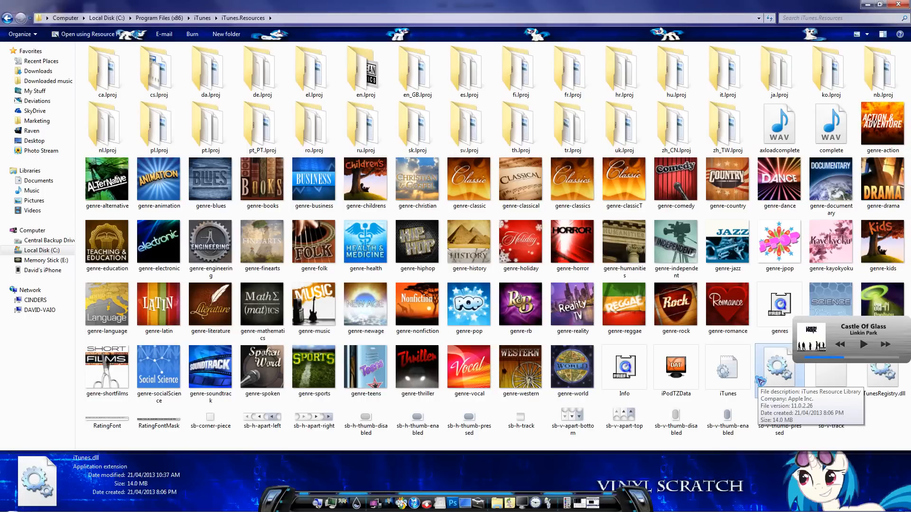
{"action": "left_click", "coordinate": [900, 4]}
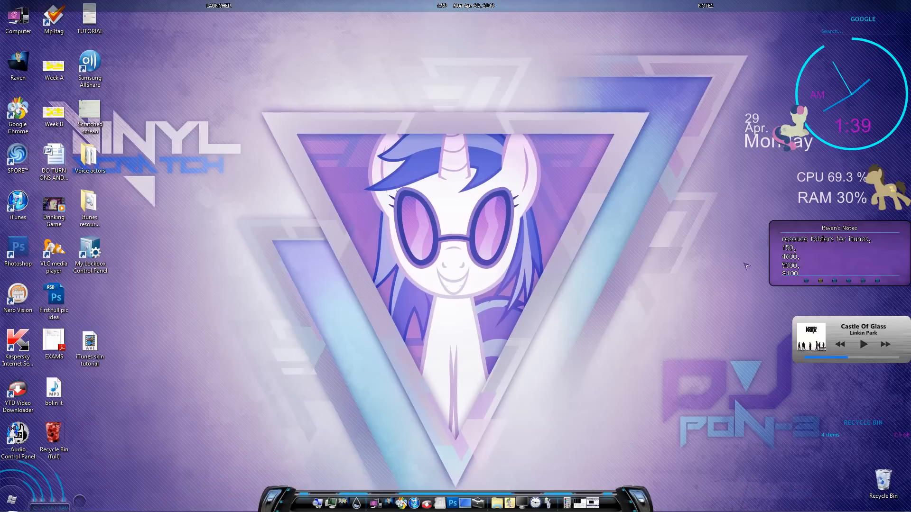
- Open the desktop note listing the iTunes resource folders, review the numbers, and close it
{"action": "left_click", "coordinate": [834, 256]}
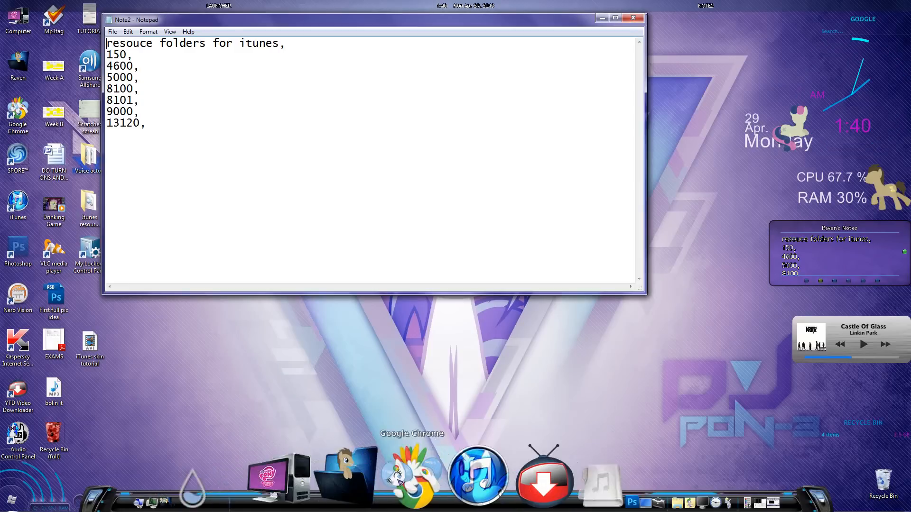
{"action": "left_click", "coordinate": [416, 483]}
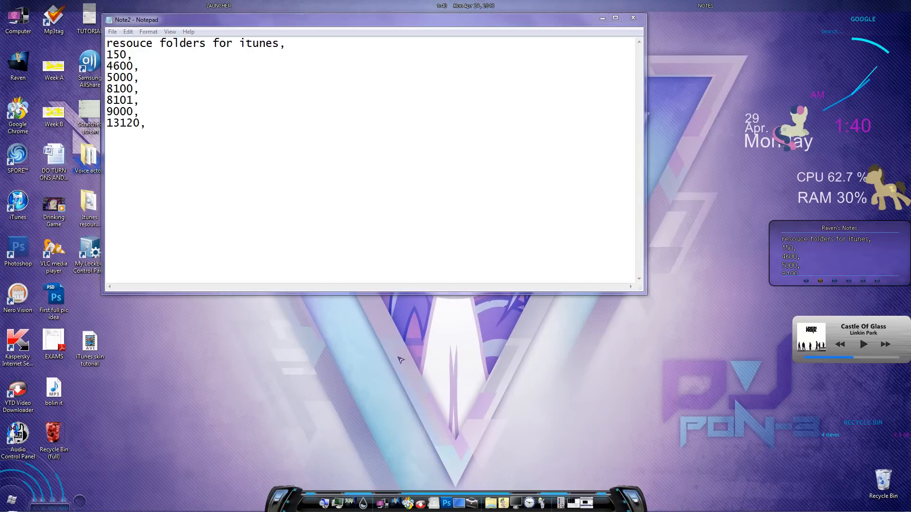
{"action": "left_click", "coordinate": [633, 18]}
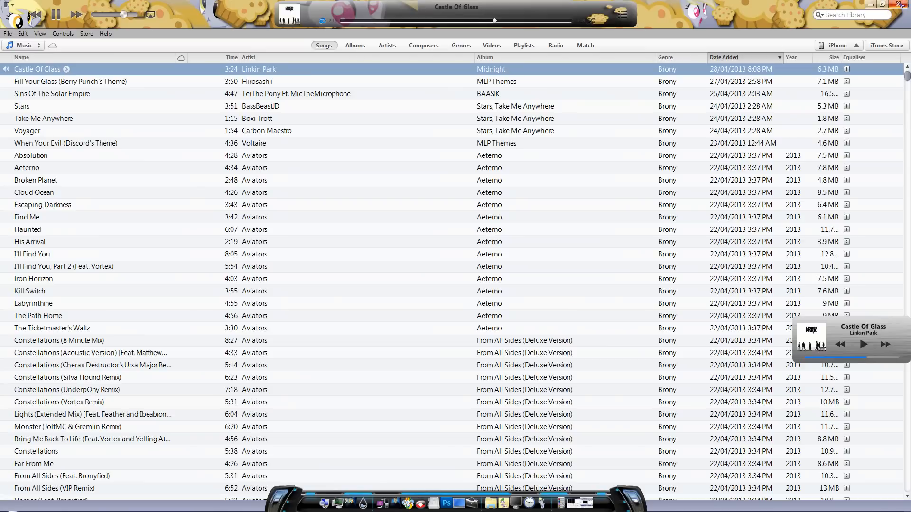
- Close iTunes and open iTunes orginal.dll from the desktop's Itunes resource images > orginal folder in Resource Hacker
{"action": "left_click", "coordinate": [901, 4]}
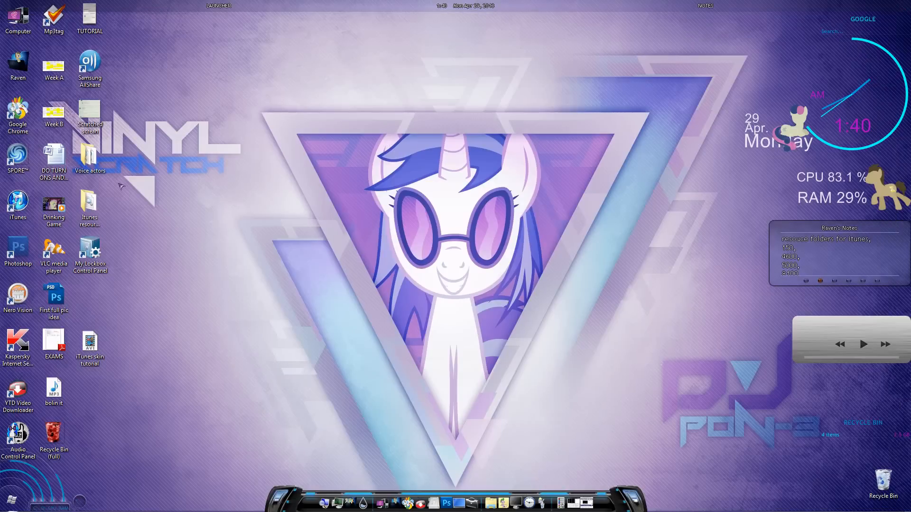
{"action": "double_click", "coordinate": [100, 206]}
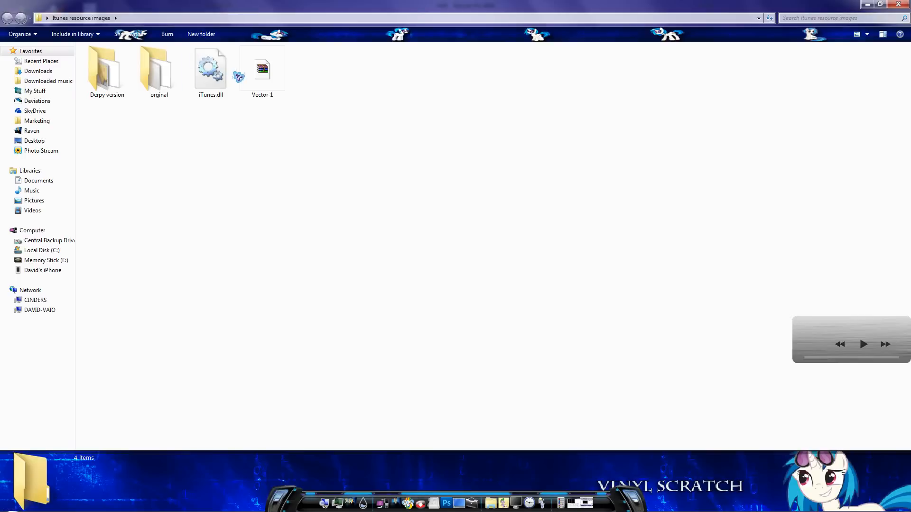
{"action": "left_click", "coordinate": [211, 74]}
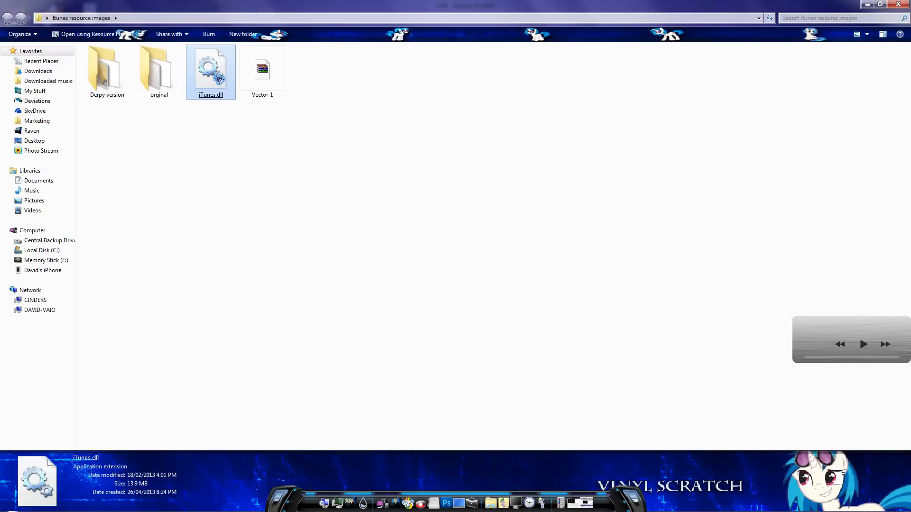
{"action": "double_click", "coordinate": [161, 91]}
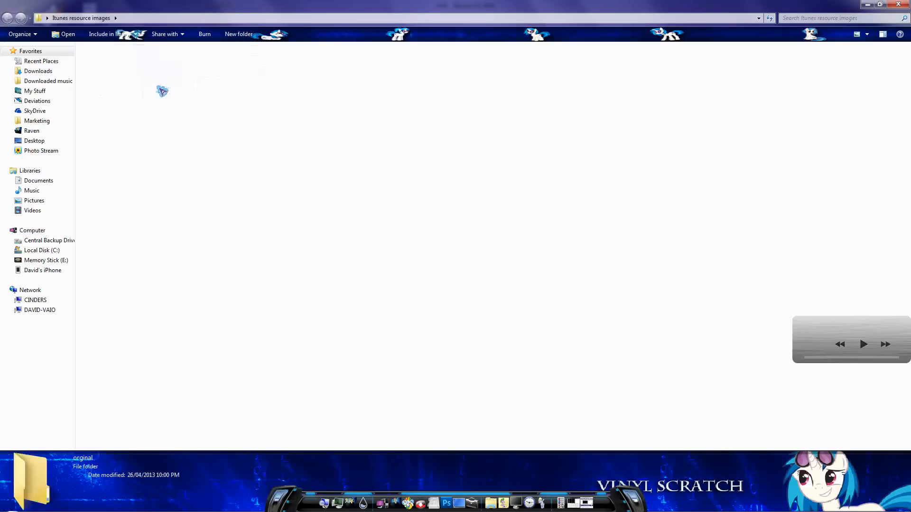
{"action": "left_click", "coordinate": [161, 91]}
{"action": "right_click", "coordinate": [247, 77]}
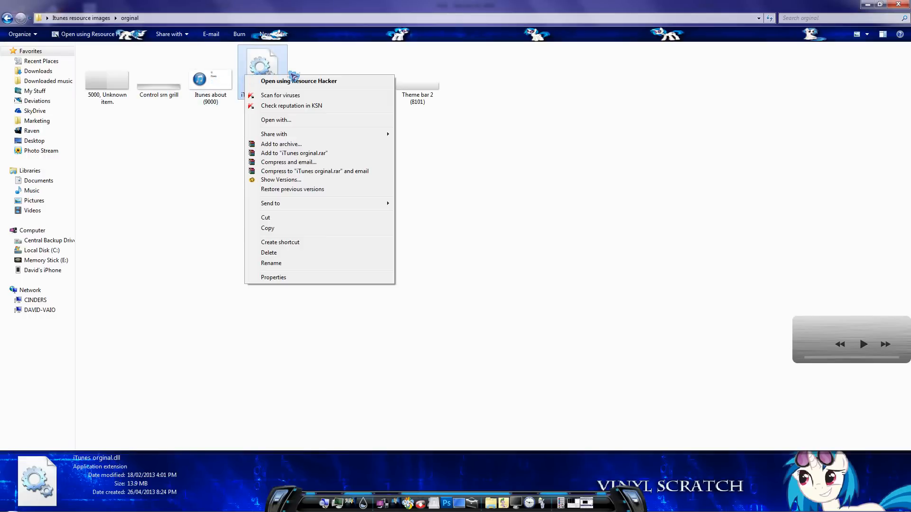
{"action": "left_click", "coordinate": [311, 82]}
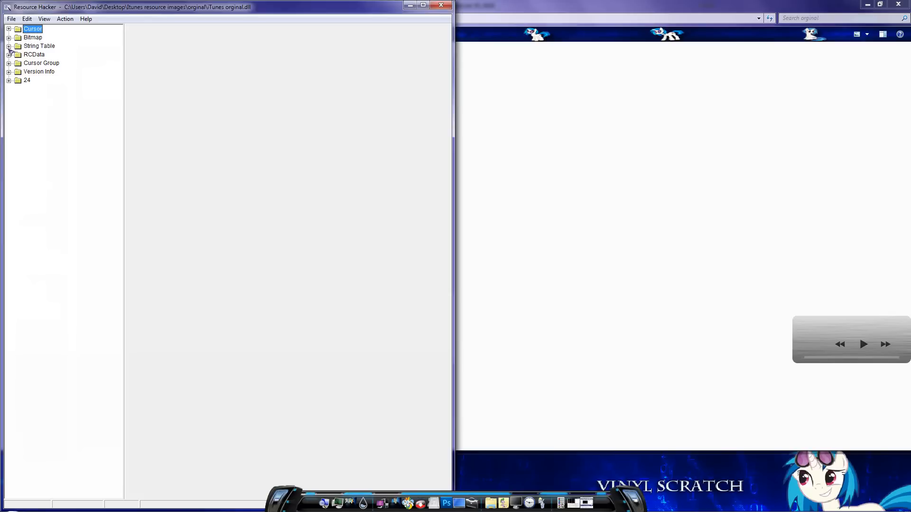
- Save the RCData > 150 > 1033 resource as the PNG image "Control pannel grill (150)" in the Itunes resource images folder
{"action": "left_click", "coordinate": [8, 55]}
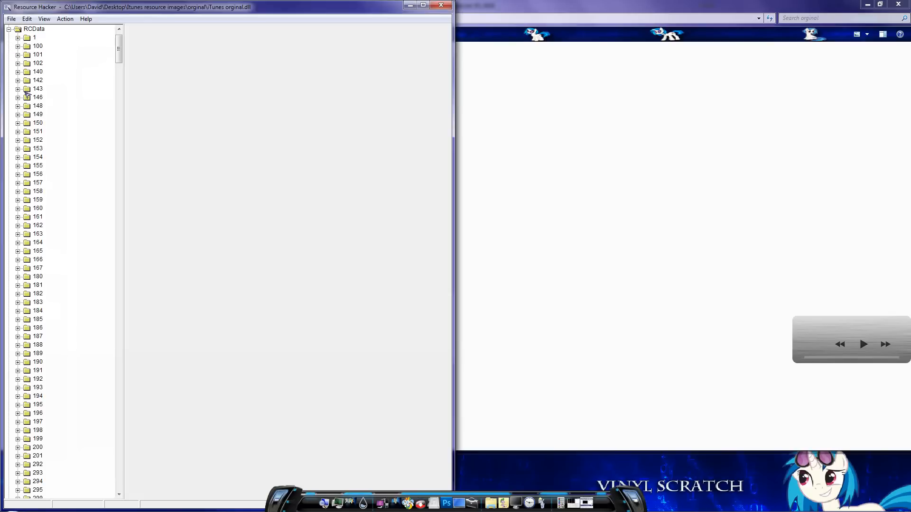
{"action": "left_click", "coordinate": [18, 123]}
{"action": "left_click", "coordinate": [51, 133]}
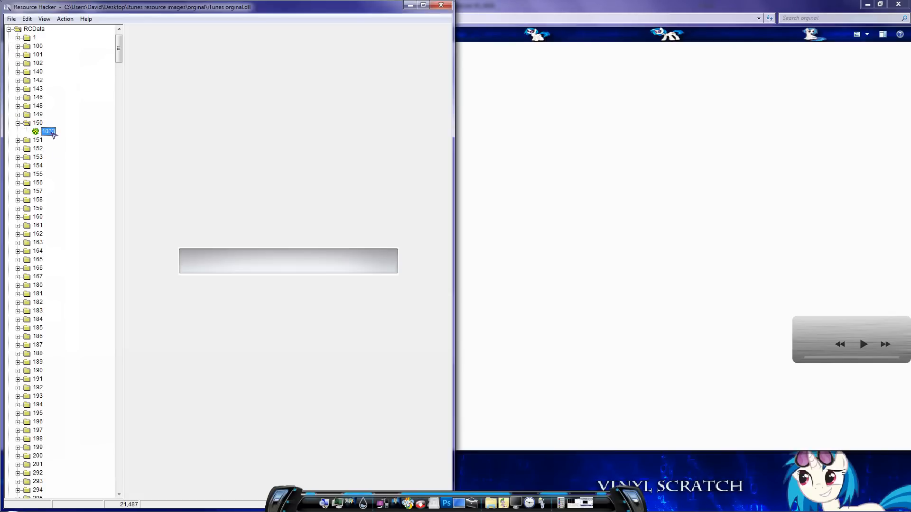
{"action": "right_click", "coordinate": [54, 136]}
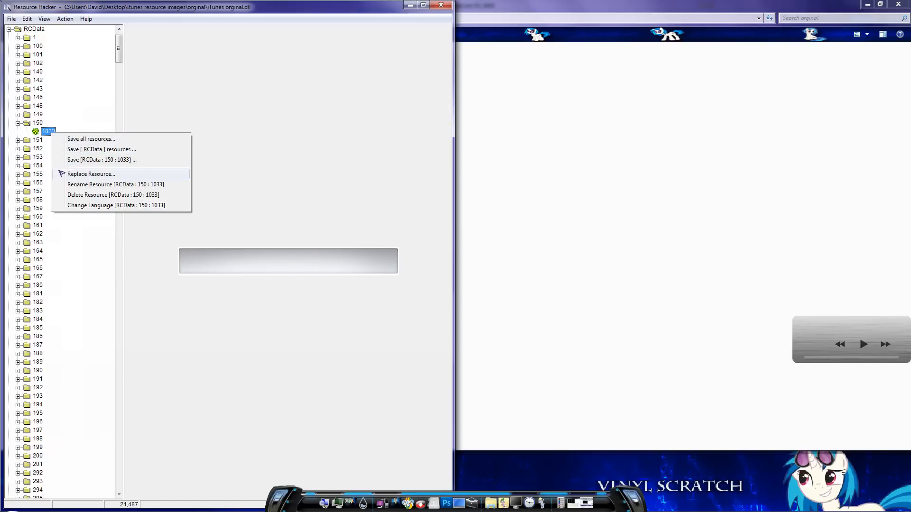
{"action": "left_click", "coordinate": [60, 163]}
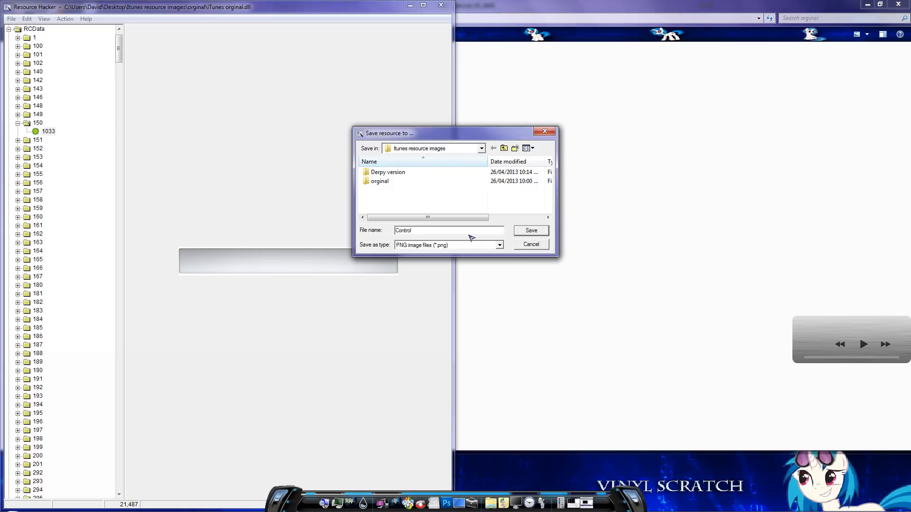
{"action": "type", "text": "pannel grill (150"}
{"action": "left_click", "coordinate": [532, 230]}
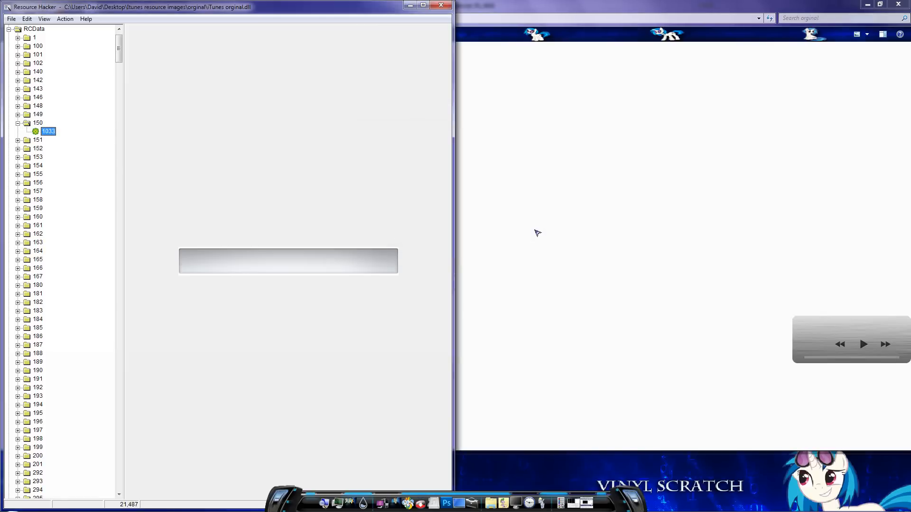
- Close Resource Hacker, return to the Itunes resource images folder, and select iTunes.dll
{"action": "left_click", "coordinate": [441, 5]}
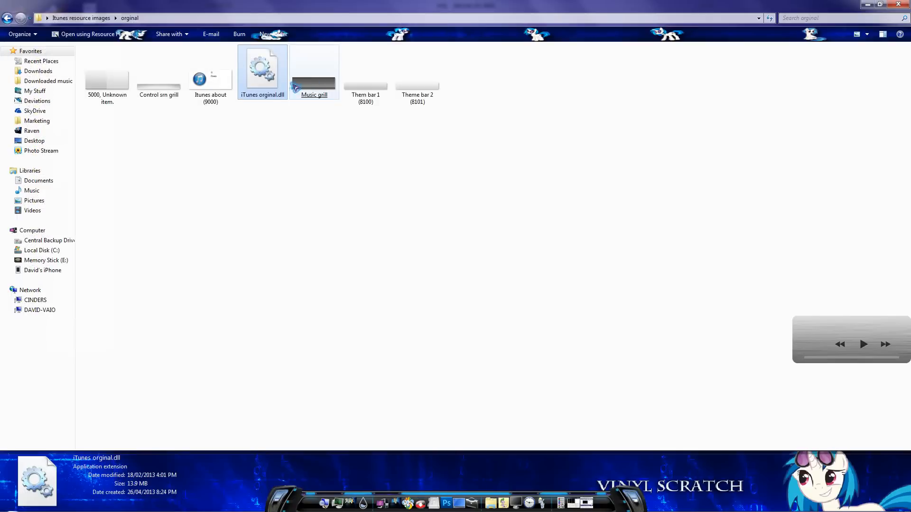
{"action": "left_click", "coordinate": [83, 18]}
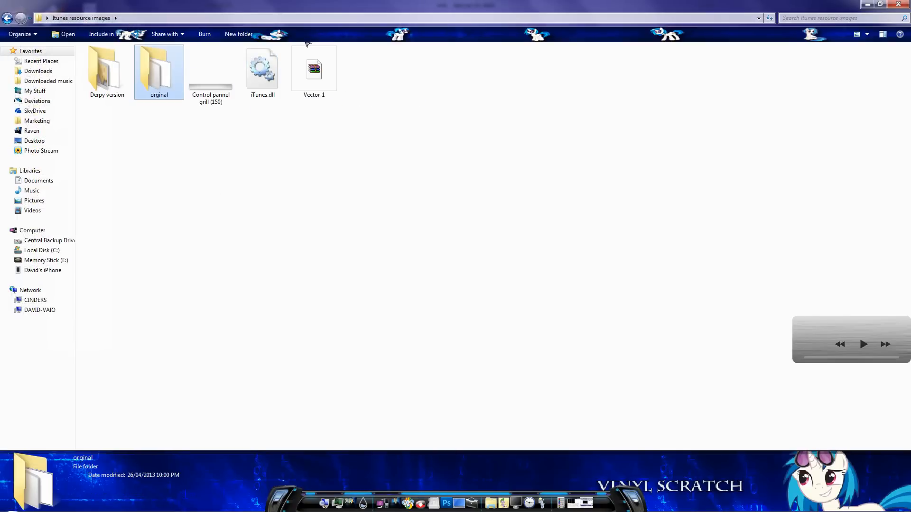
{"action": "left_click", "coordinate": [261, 71]}
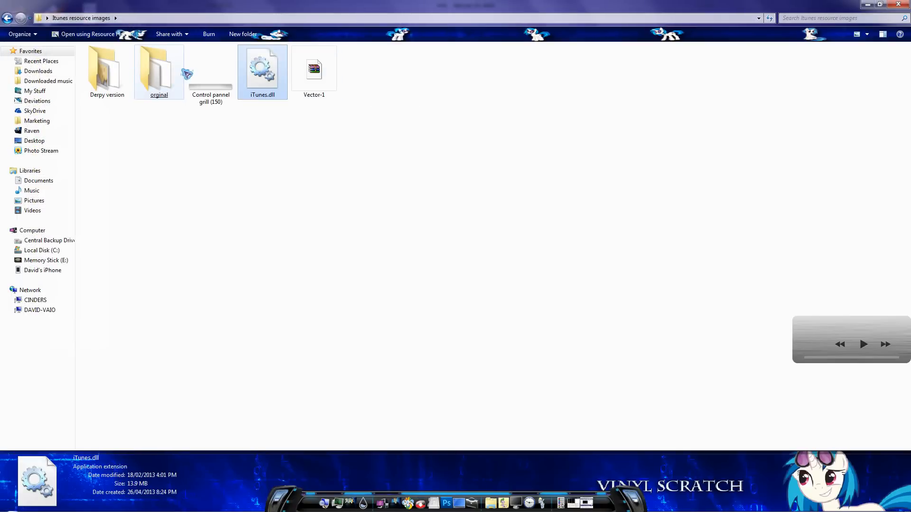
- Open the Control pannel grill (150) image with Adobe Photoshop CS5.1, without making it the default program for this file type
{"action": "left_click", "coordinate": [221, 81]}
{"action": "right_click", "coordinate": [220, 82]}
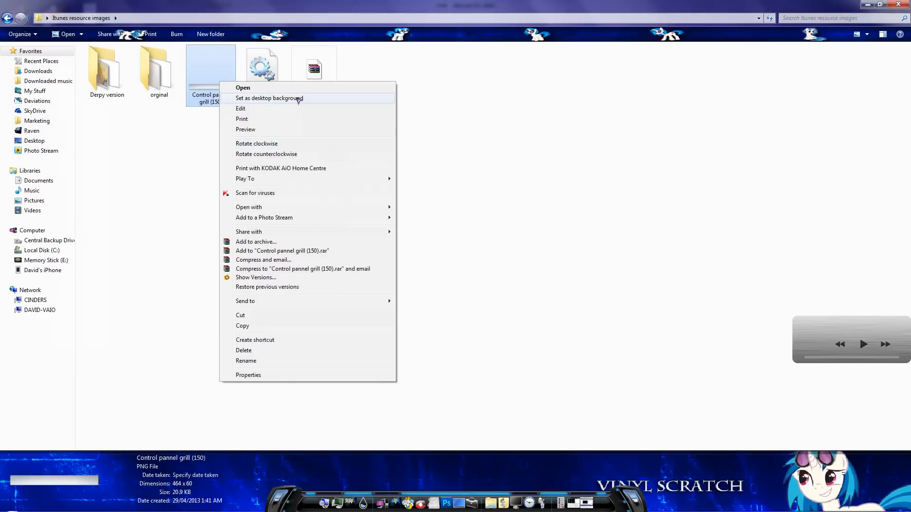
{"action": "mouse_move", "coordinate": [351, 218]}
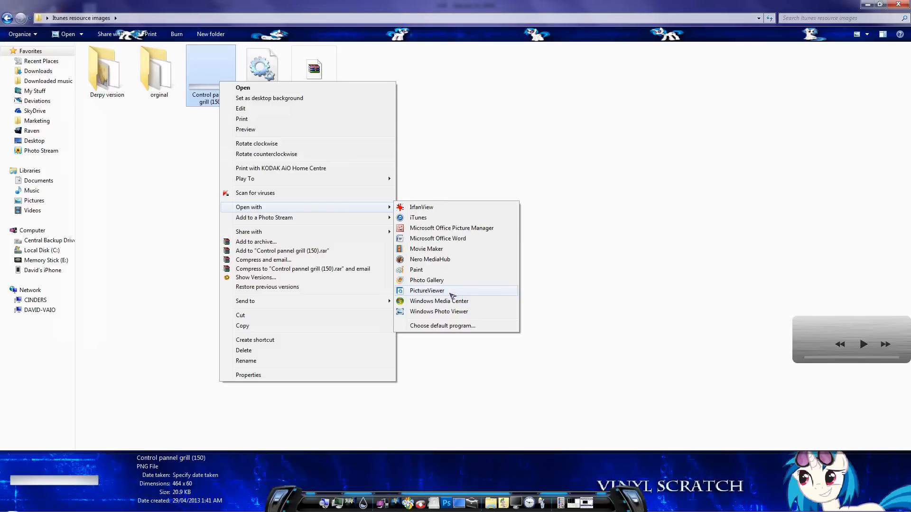
{"action": "left_click", "coordinate": [446, 327]}
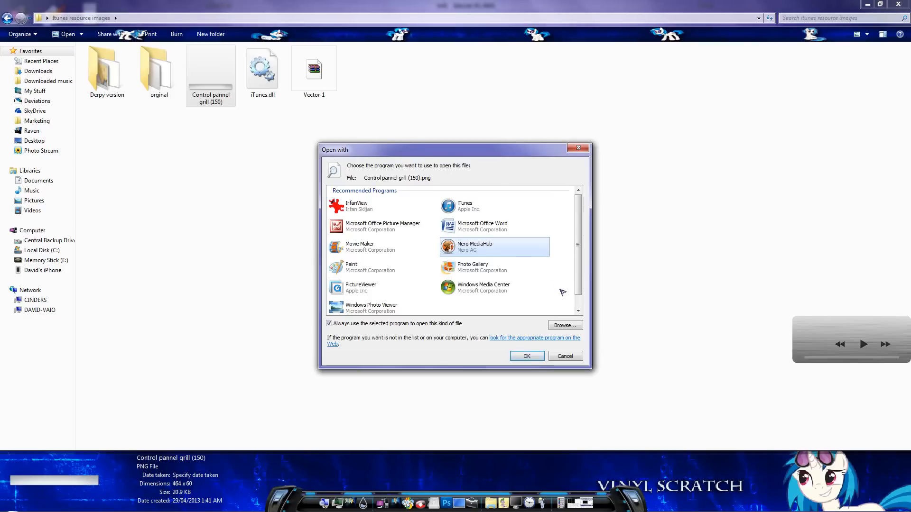
{"action": "left_click", "coordinate": [580, 309]}
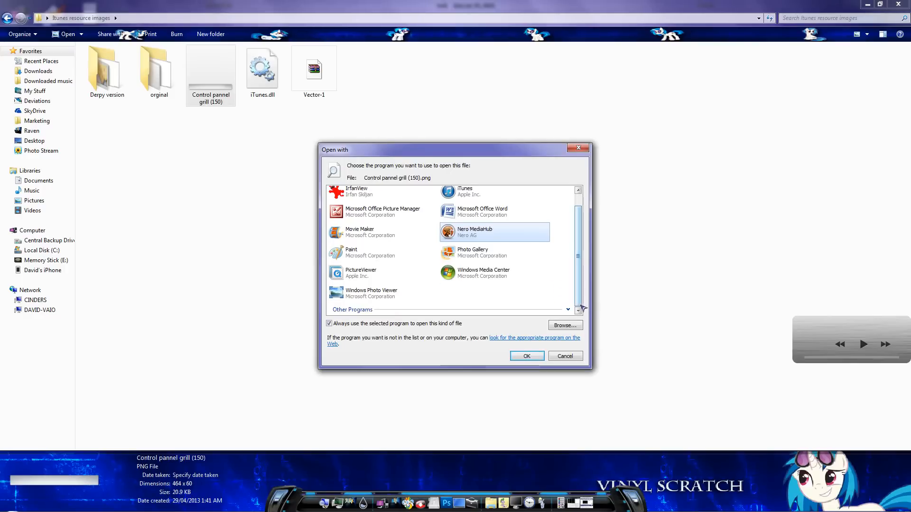
{"action": "left_click", "coordinate": [568, 309]}
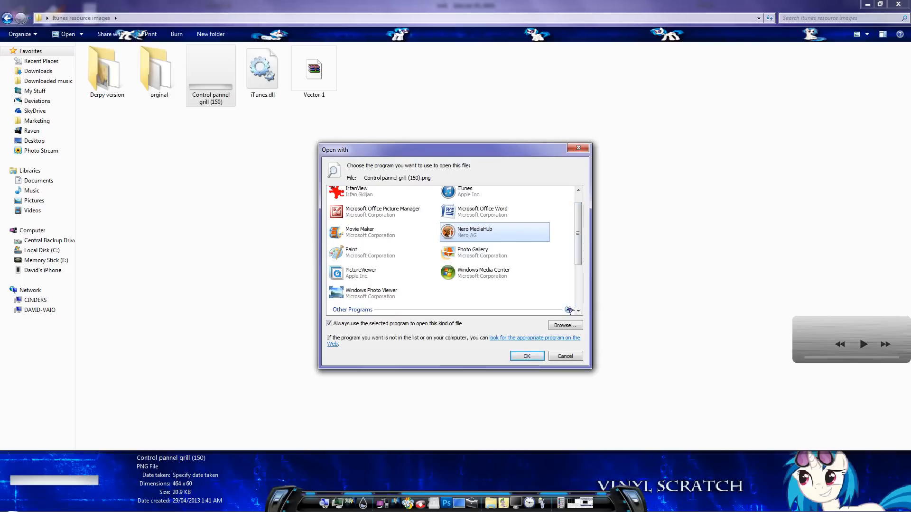
{"action": "scroll", "coordinate": [538, 255], "scroll_direction": "down", "scroll_amount": 3}
{"action": "left_click", "coordinate": [502, 250]}
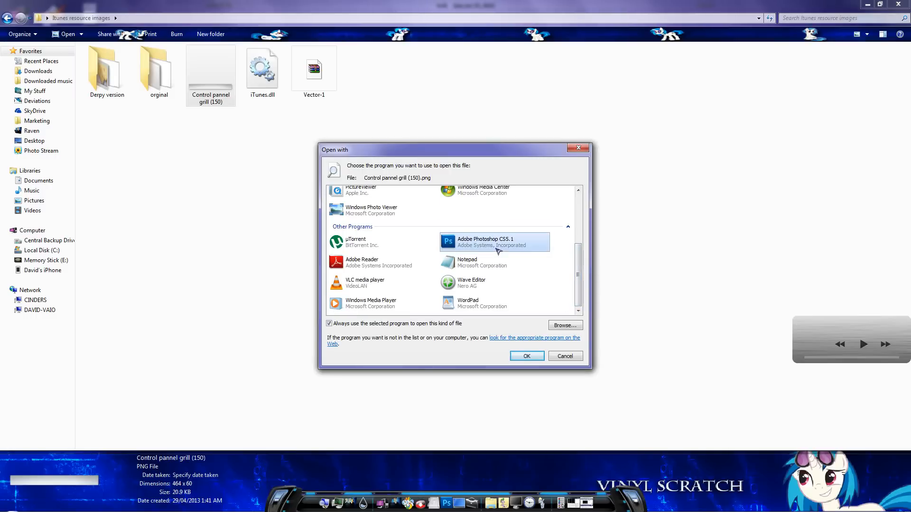
{"action": "left_click", "coordinate": [395, 325]}
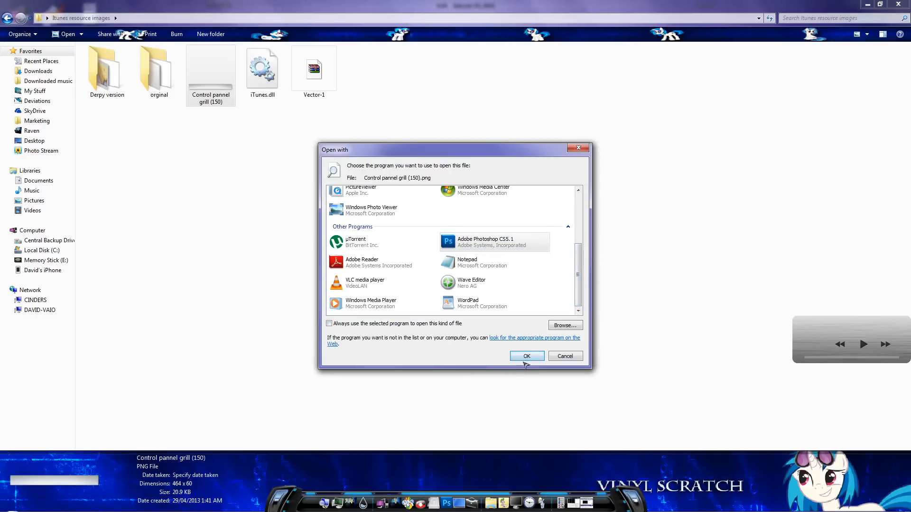
{"action": "left_click", "coordinate": [526, 357]}
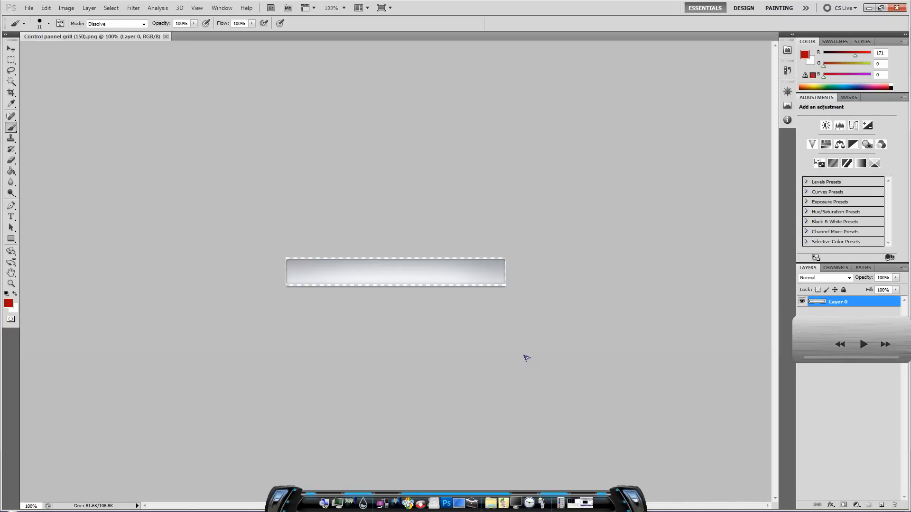
- Examine the grill image and its transparent border up close at 500% and at 200% zoom
{"action": "left_click", "coordinate": [10, 284]}
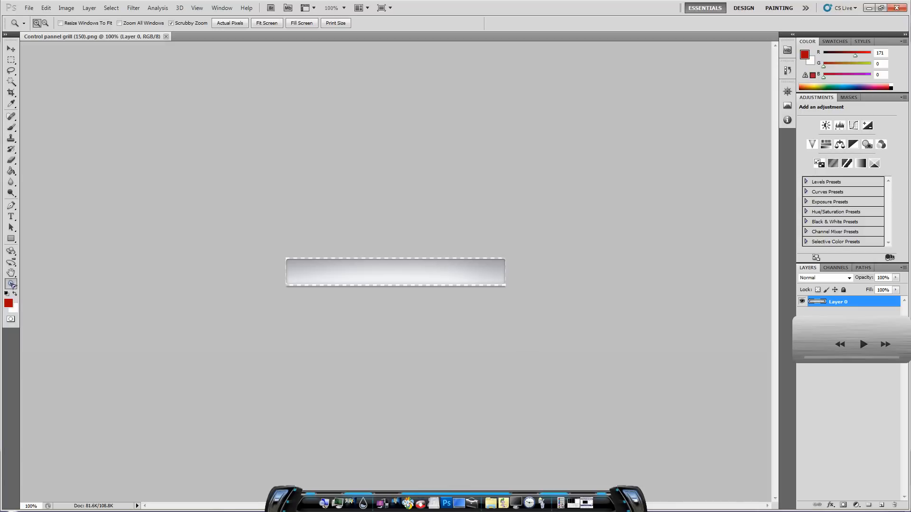
{"action": "left_click", "coordinate": [389, 273]}
{"action": "left_click", "coordinate": [390, 273]}
{"action": "left_click", "coordinate": [390, 274]}
{"action": "left_click", "coordinate": [389, 273]}
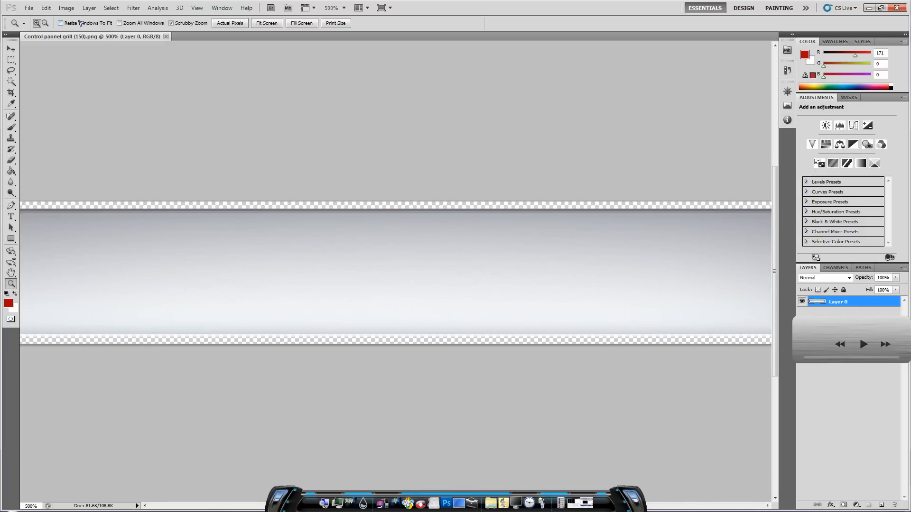
{"action": "left_click", "coordinate": [46, 23]}
{"action": "left_click", "coordinate": [243, 166]}
{"action": "left_click", "coordinate": [243, 166]}
{"action": "left_click", "coordinate": [243, 166]}
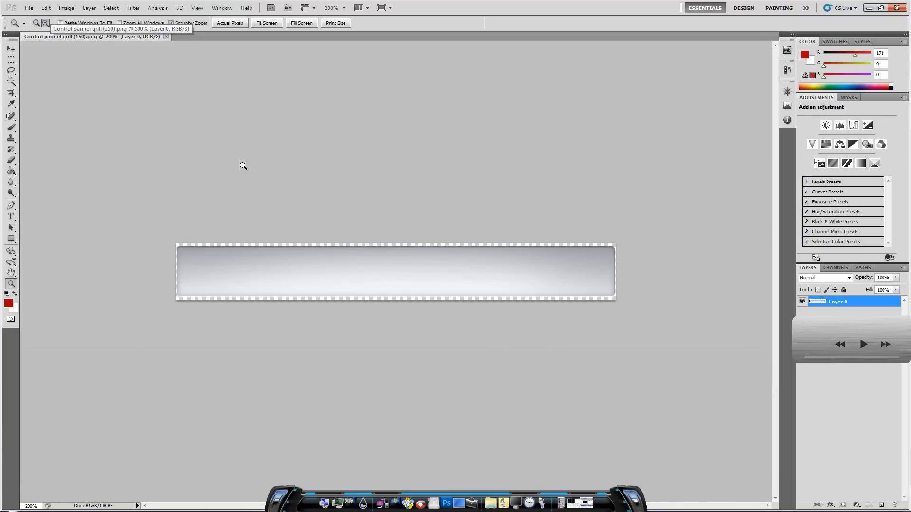
{"action": "left_click", "coordinate": [31, 9]}
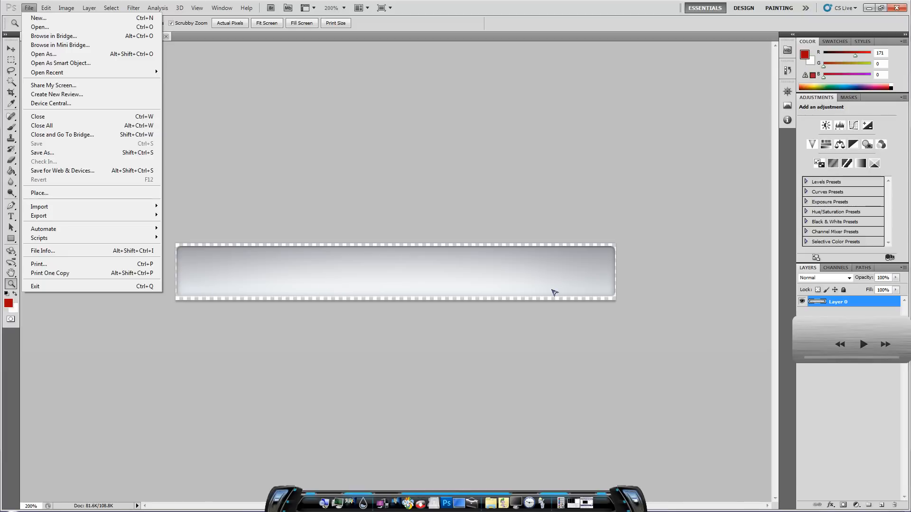
{"action": "left_click", "coordinate": [272, 219]}
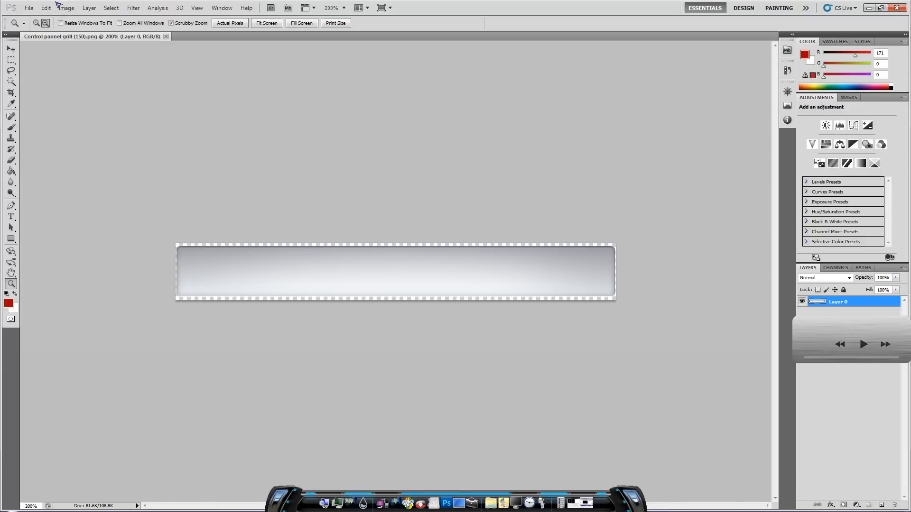
- Recolour the grill image with Hue/Saturation, setting Hue to -180 and Saturation to +57
{"action": "left_click", "coordinate": [64, 7]}
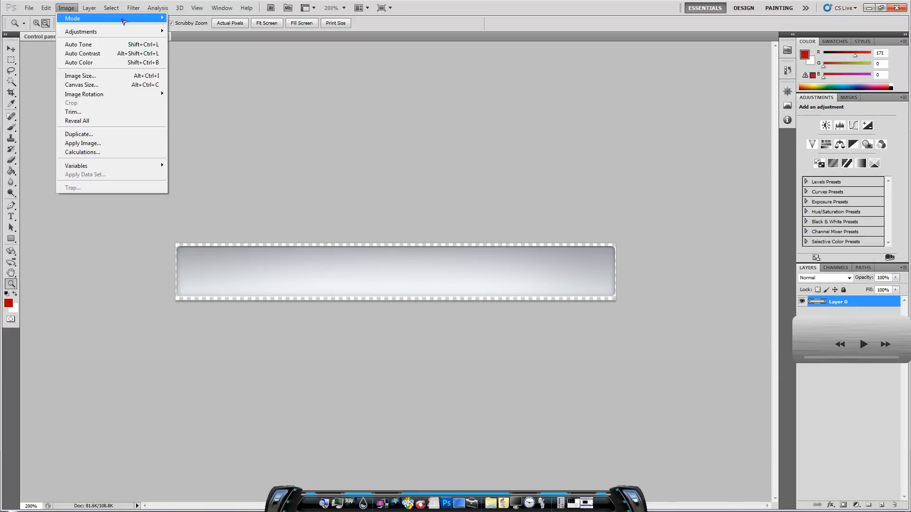
{"action": "mouse_move", "coordinate": [124, 22]}
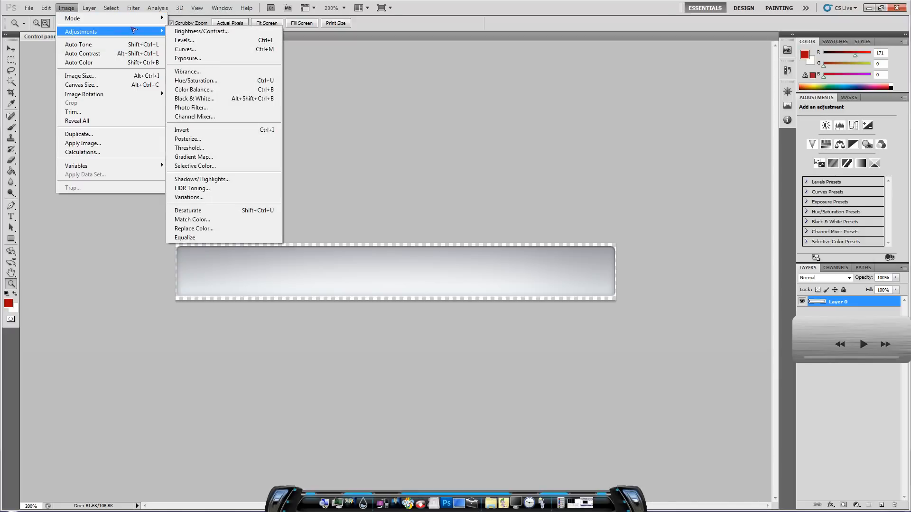
{"action": "left_click", "coordinate": [223, 82]}
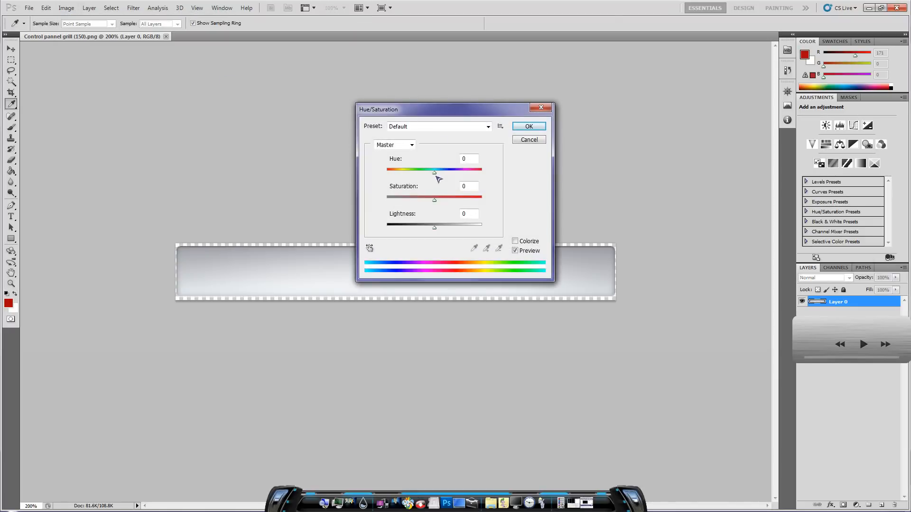
{"action": "left_click_drag", "start_coordinate": [437, 174], "coordinate": [402, 176]}
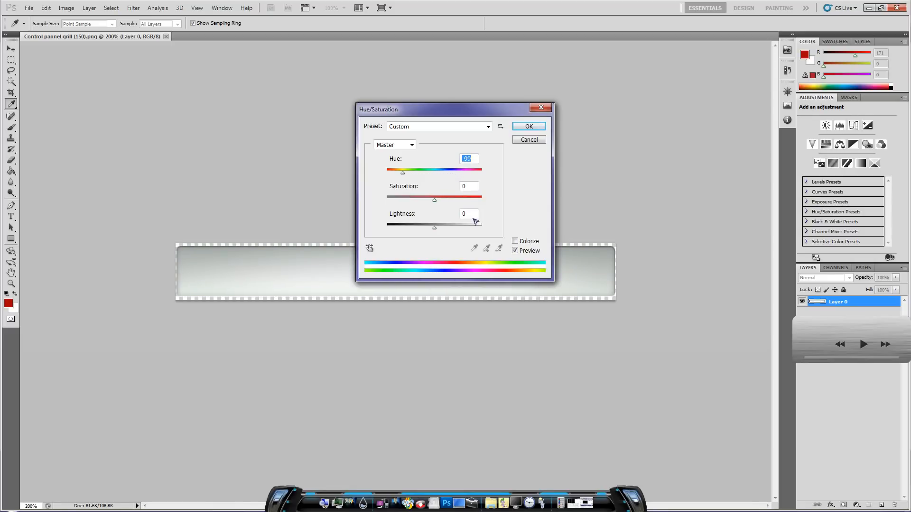
{"action": "left_click_drag", "start_coordinate": [437, 200], "coordinate": [463, 201]}
{"action": "left_click_drag", "start_coordinate": [402, 172], "coordinate": [386, 173]}
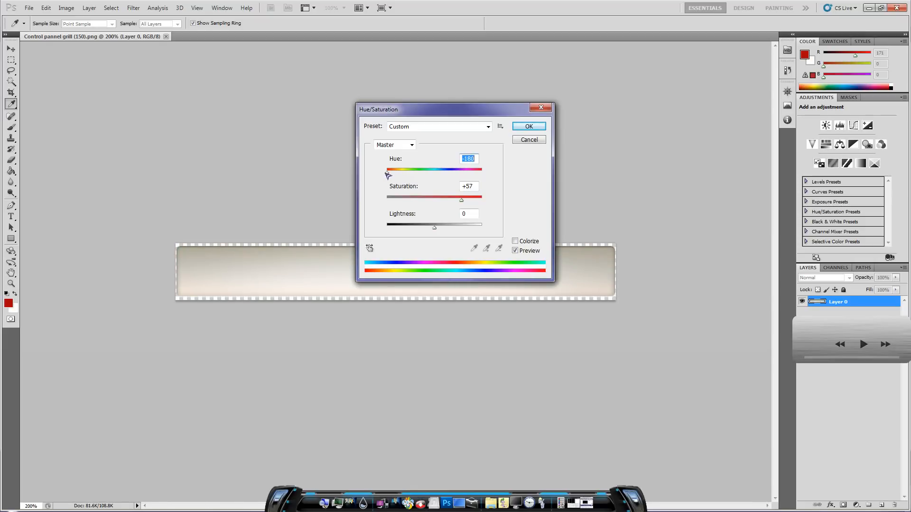
{"action": "left_click", "coordinate": [530, 126]}
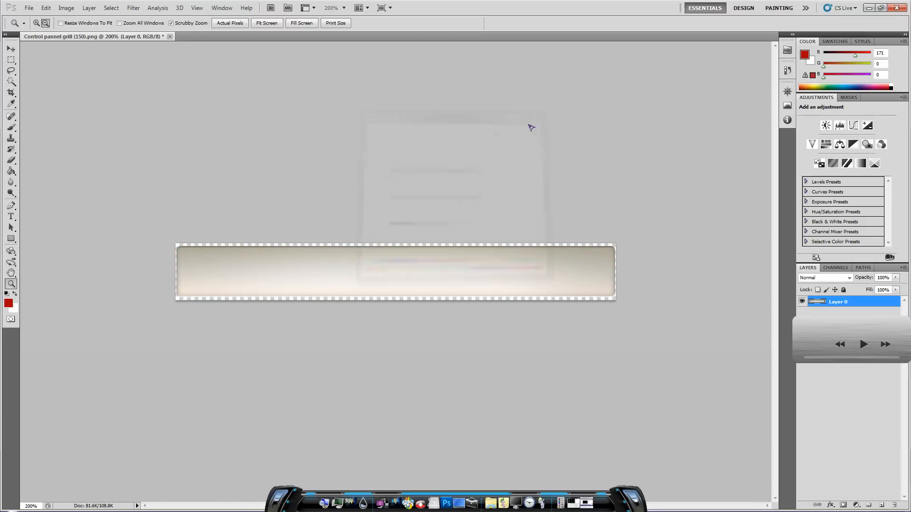
- Save the image as a non-interlaced PNG over the existing Control pannel grill (150) file, and quit Photoshop without saving again
{"action": "left_click", "coordinate": [30, 8]}
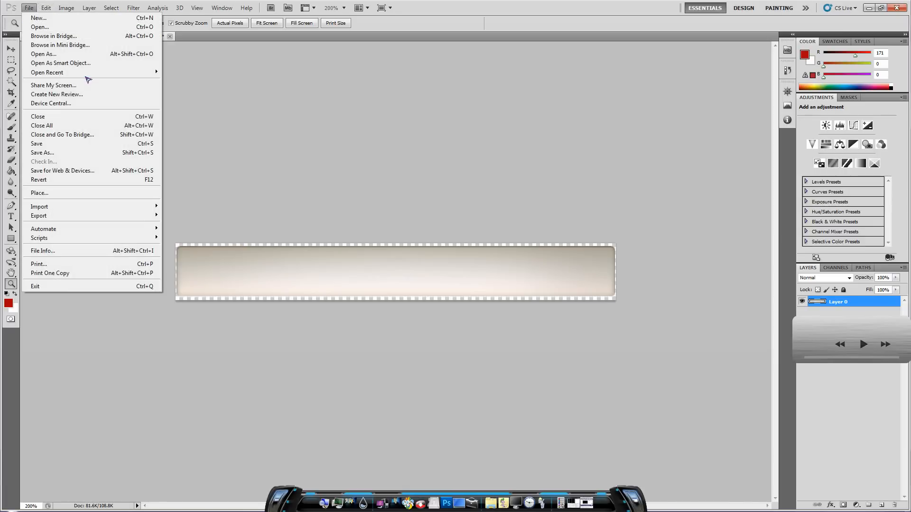
{"action": "left_click", "coordinate": [95, 154]}
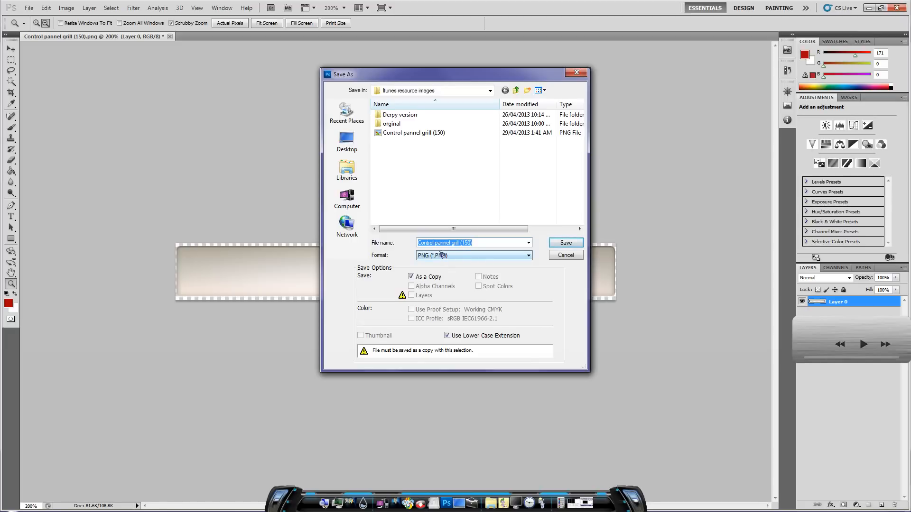
{"action": "left_click", "coordinate": [565, 243]}
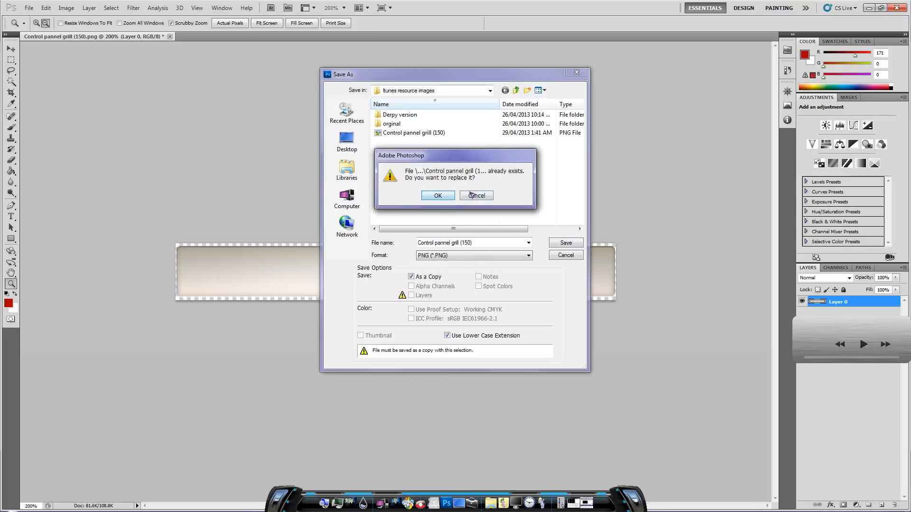
{"action": "left_click", "coordinate": [437, 196]}
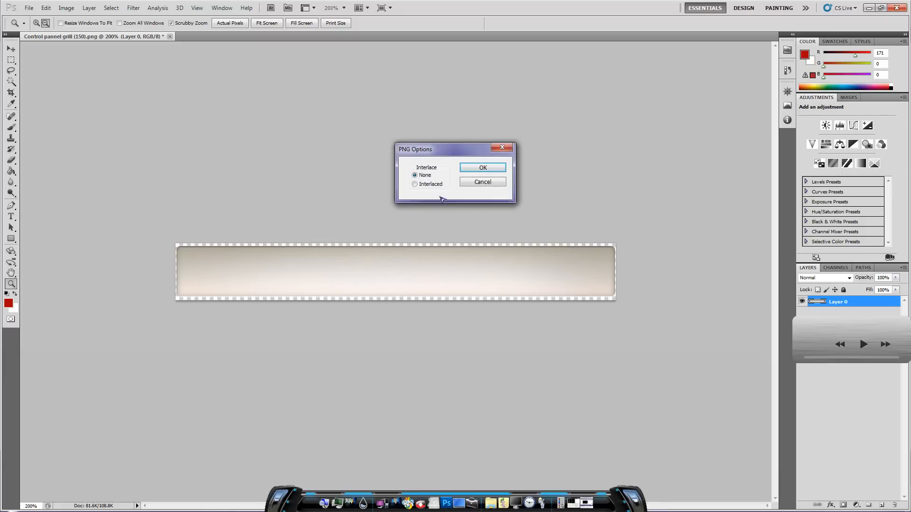
{"action": "left_click", "coordinate": [481, 174]}
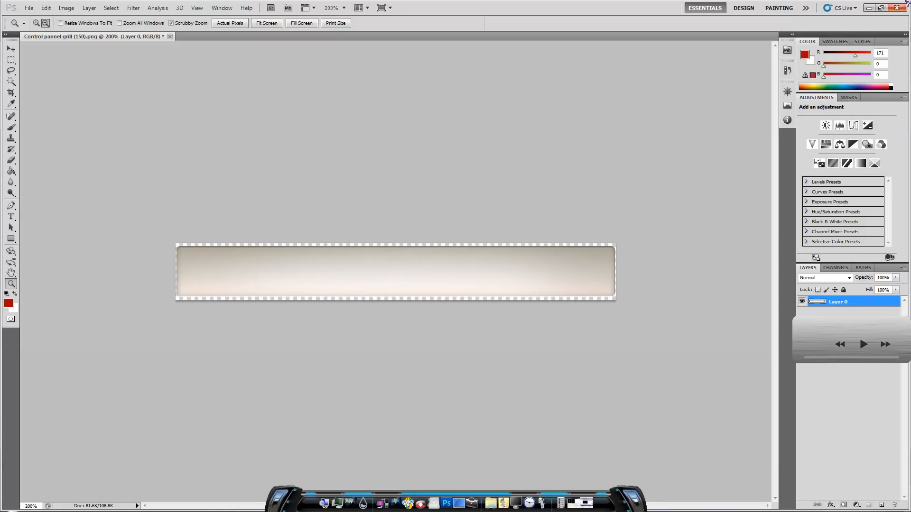
{"action": "left_click", "coordinate": [893, 9]}
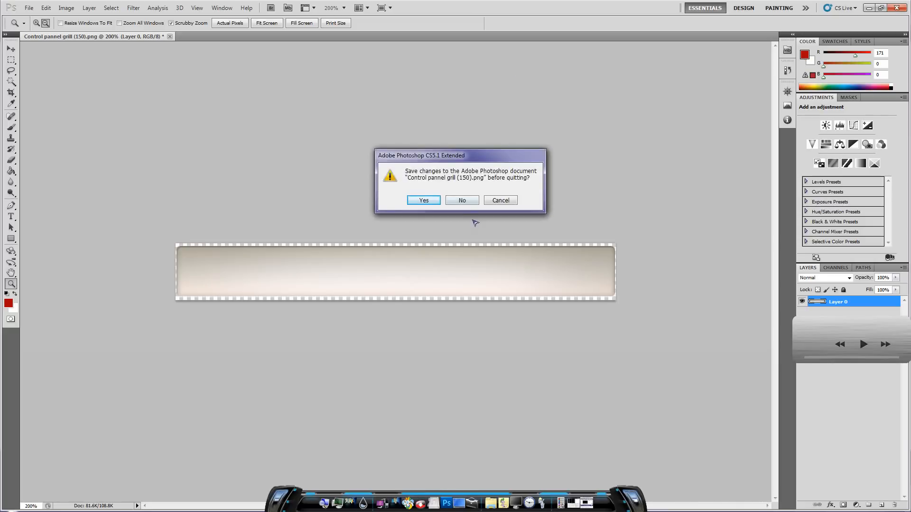
{"action": "left_click", "coordinate": [466, 202]}
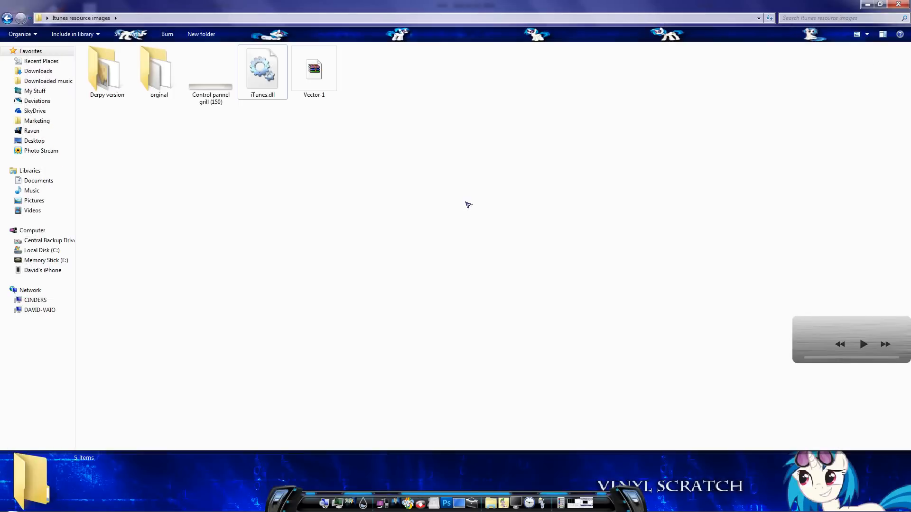
- Open iTunes.dll with Resource Hacker and display the RCData > 150 > 1033 resource
{"action": "right_click", "coordinate": [264, 87]}
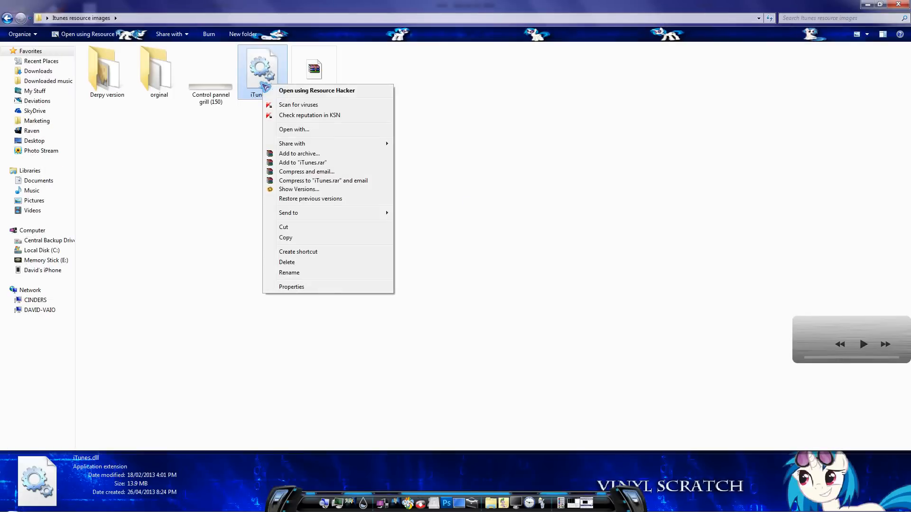
{"action": "left_click", "coordinate": [315, 91]}
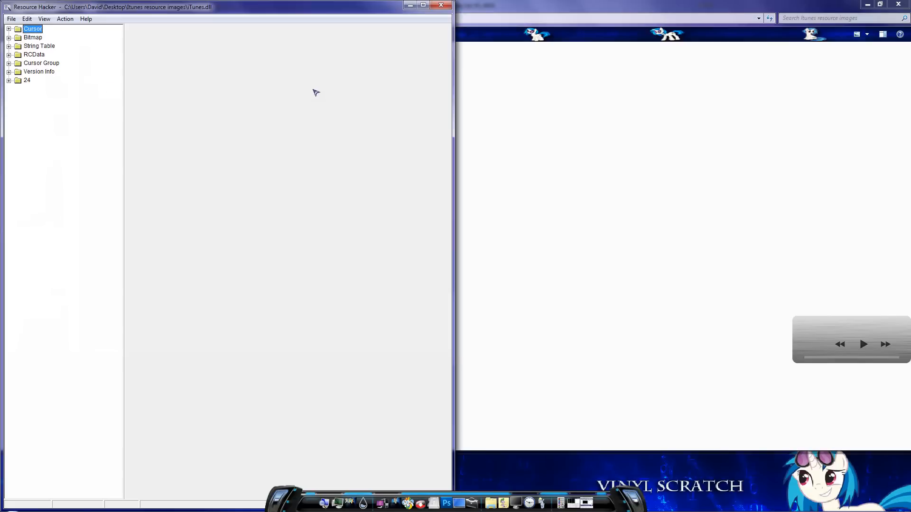
{"action": "left_click", "coordinate": [9, 55]}
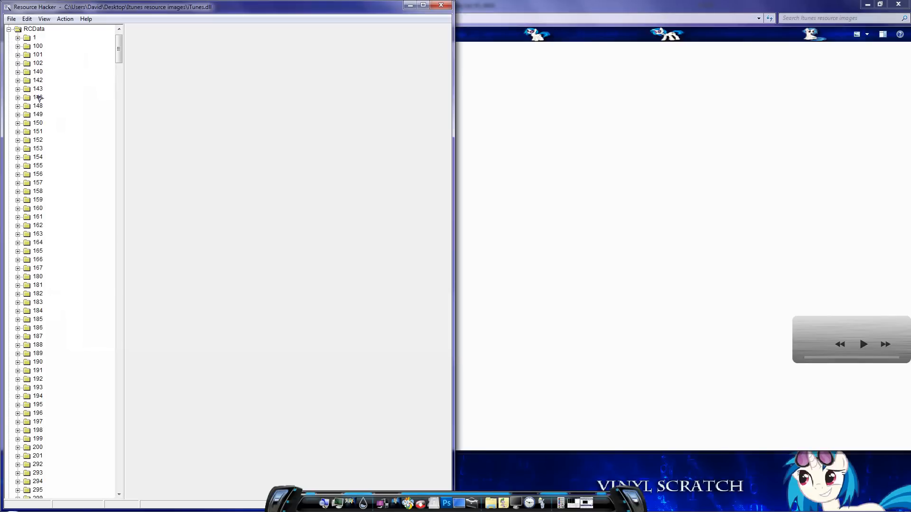
{"action": "left_click", "coordinate": [17, 123]}
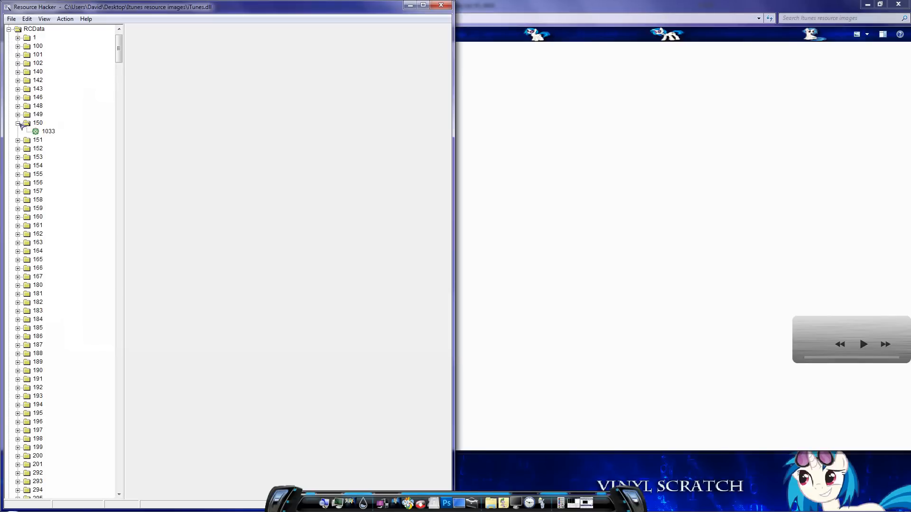
{"action": "left_click", "coordinate": [48, 131]}
- Start replacing the RCData > 150 > 1033 resource and load the Control pannel grill (150) file as the new resource
{"action": "right_click", "coordinate": [46, 133]}
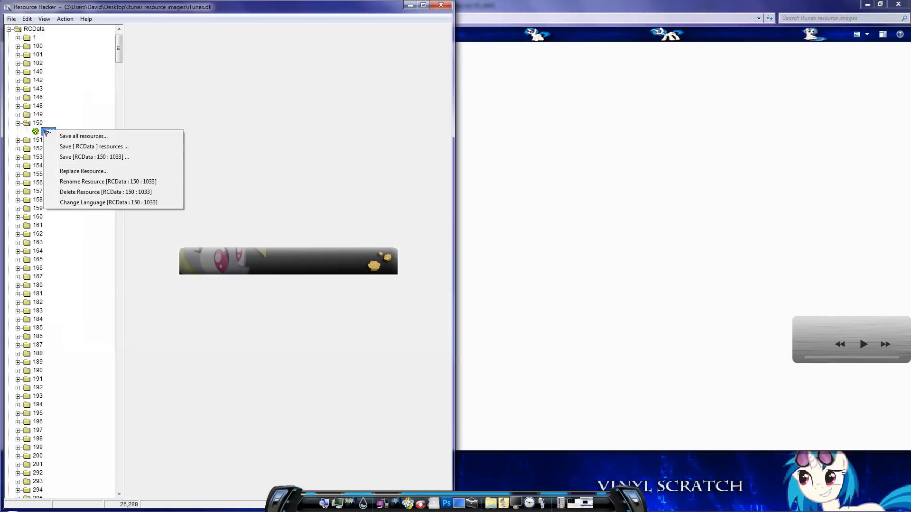
{"action": "left_click", "coordinate": [112, 171]}
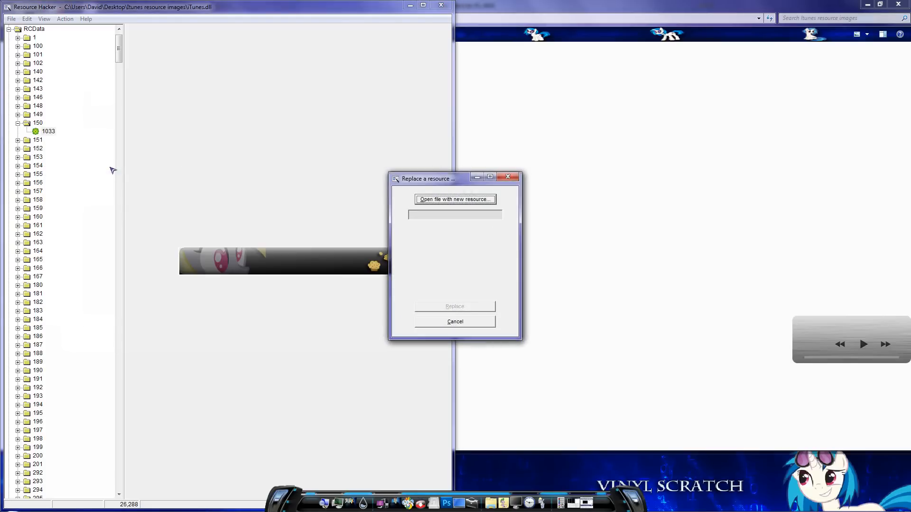
{"action": "left_click", "coordinate": [449, 199]}
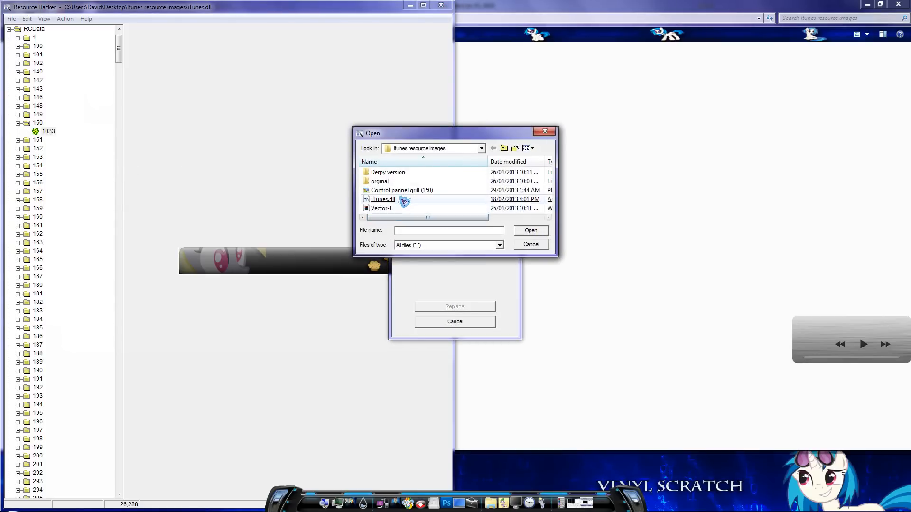
{"action": "left_click", "coordinate": [430, 191]}
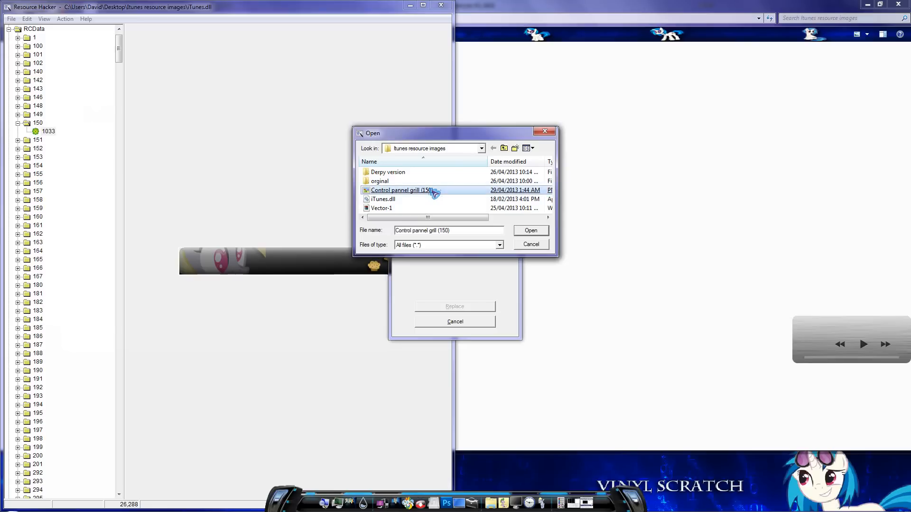
{"action": "double_click", "coordinate": [435, 192]}
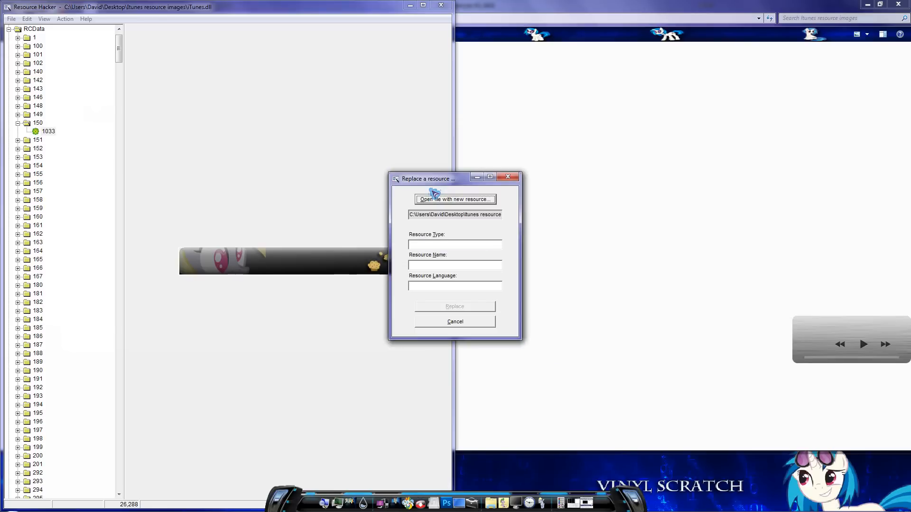
- Try to replace the resource using resource type RCDATA, name 150 and language 1023
{"action": "left_click", "coordinate": [433, 243]}
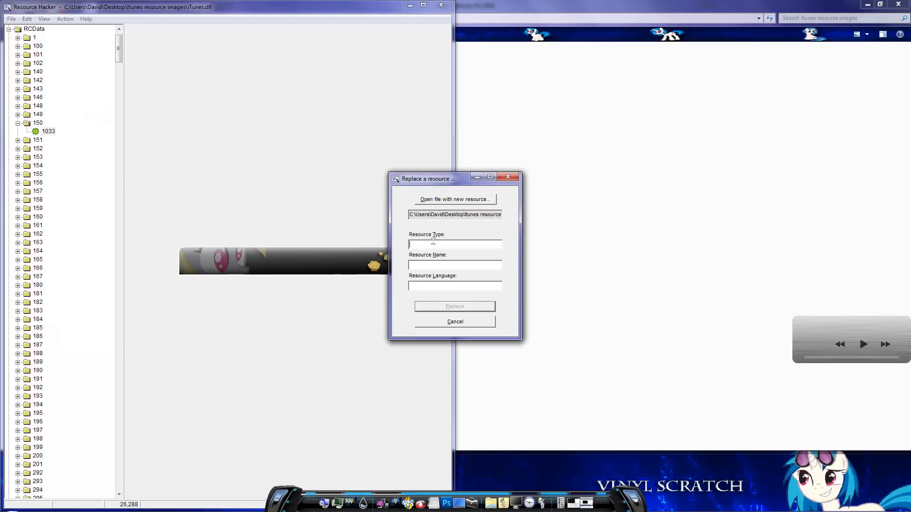
{"action": "type", "text": "RCDAY"}
{"action": "key", "text": "BackSpace"}
{"action": "type", "text": "TA"}
{"action": "left_click", "coordinate": [441, 268]}
{"action": "type", "text": "150"}
{"action": "left_click", "coordinate": [420, 287]}
{"action": "type", "text": "1033"}
{"action": "key", "text": "BackSpace"}
{"action": "key", "text": "BackSpace"}
{"action": "type", "text": "23"}
{"action": "left_click", "coordinate": [427, 310]}
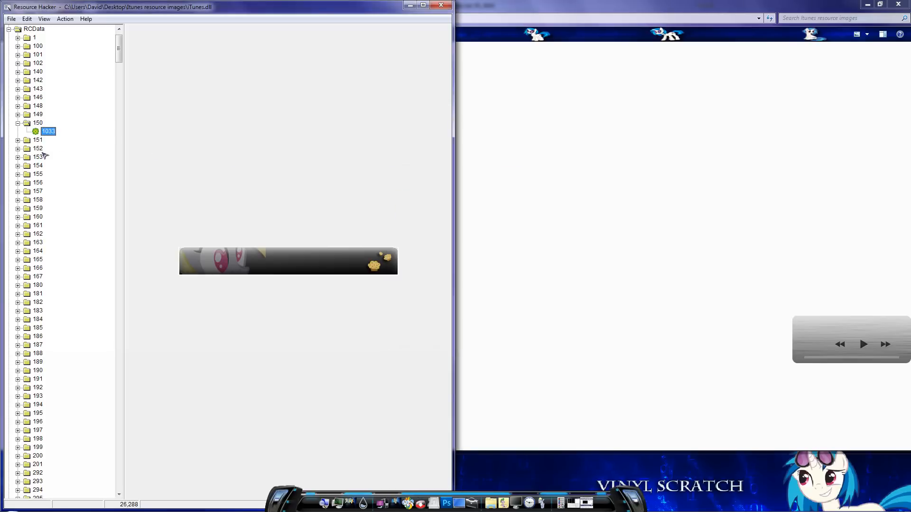
- Magnify the screen to 200% and load Control pannel grill (150) as the replacement file for RCData > 150 > 1033
{"action": "left_click", "coordinate": [18, 141]}
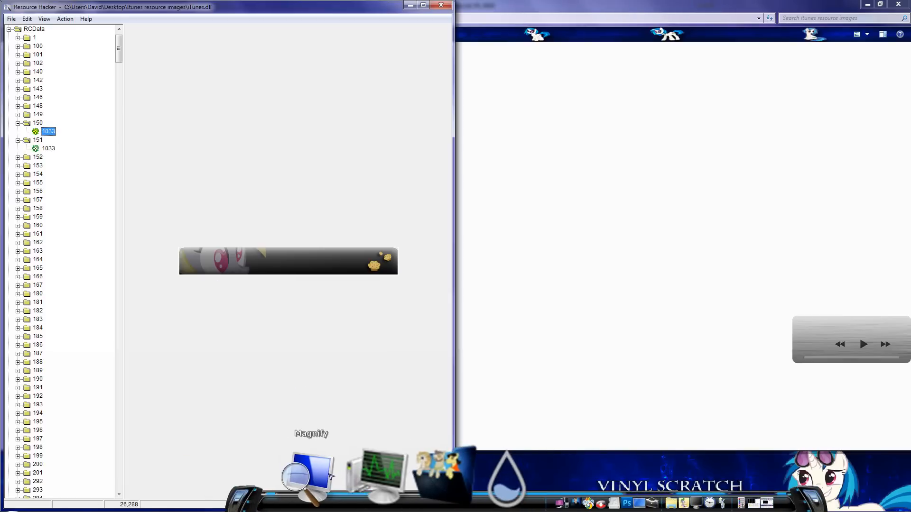
{"action": "left_click", "coordinate": [321, 480]}
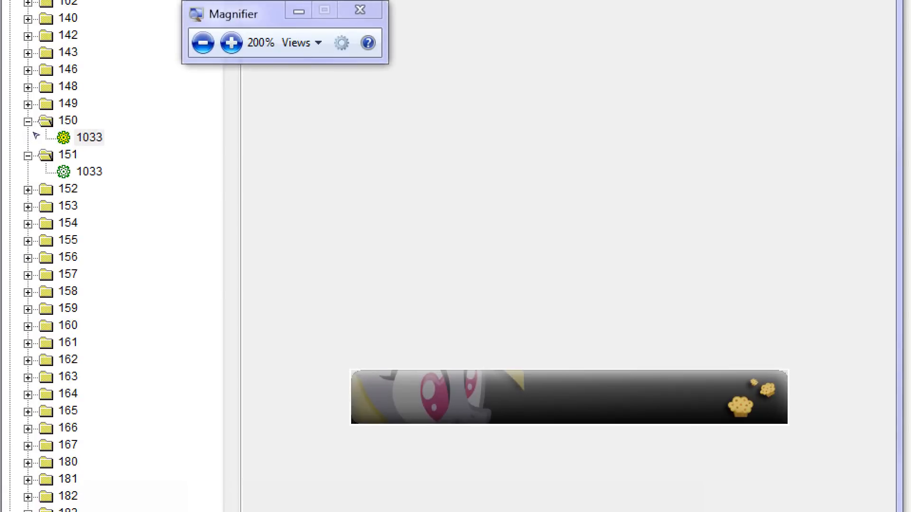
{"action": "right_click", "coordinate": [85, 137]}
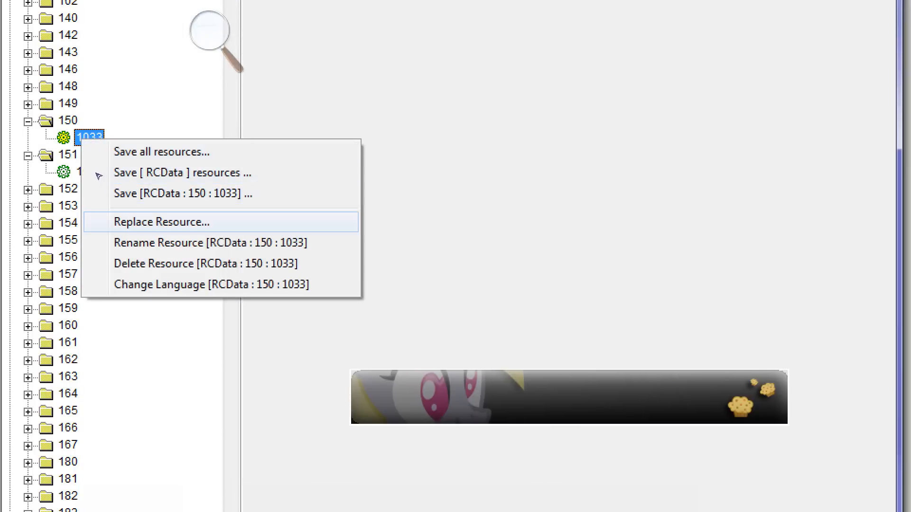
{"action": "key", "text": "Return"}
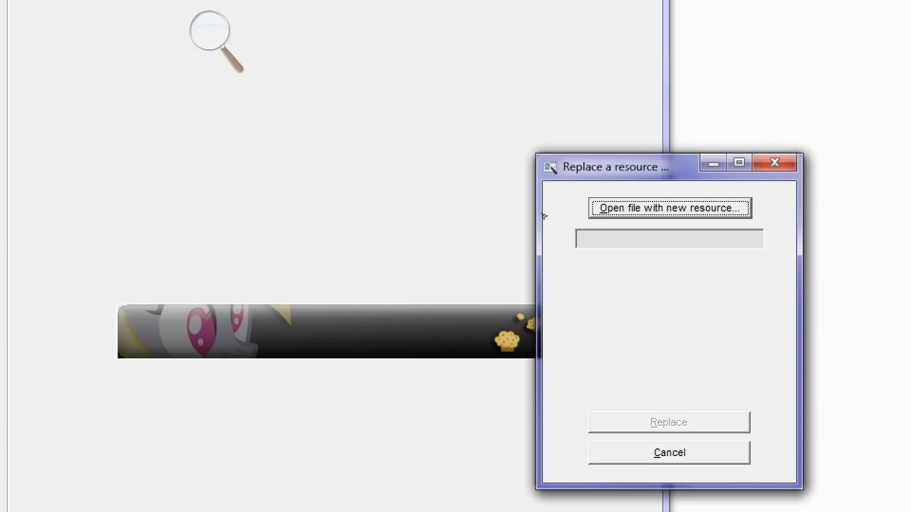
{"action": "key", "text": "Return"}
{"action": "key", "text": "Up"}
{"action": "key", "text": "Return"}
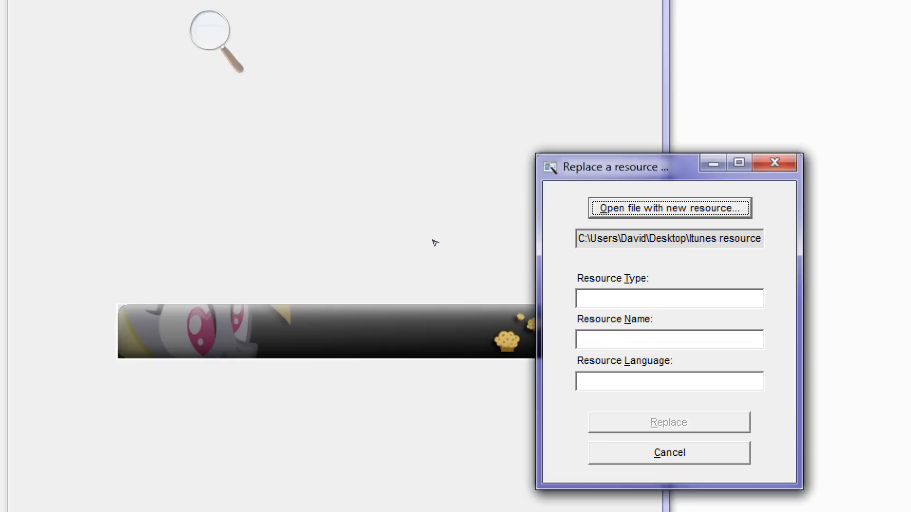
- Replace the resource using type RCDATA, name 150 and language 1033, and close the Magnifier
{"action": "key", "text": "Tab"}
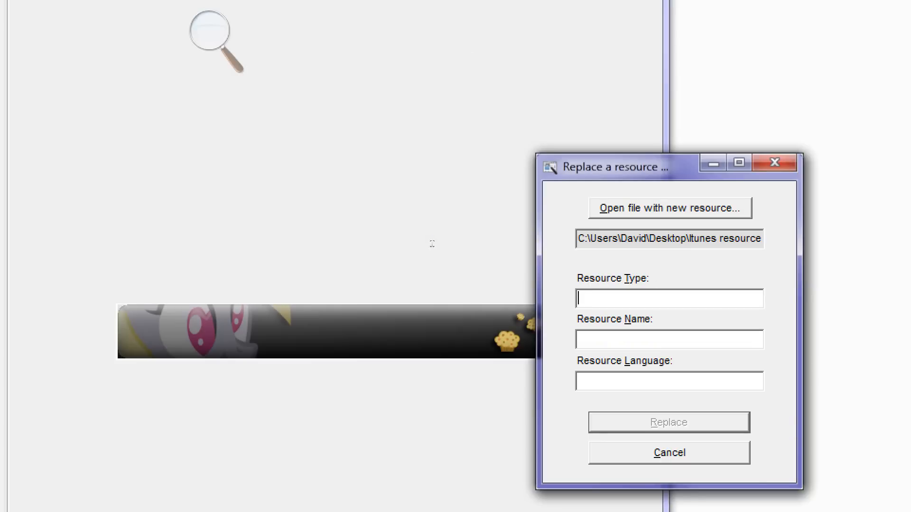
{"action": "type", "text": "RCDATA"}
{"action": "key", "text": "Tab"}
{"action": "type", "text": "150"}
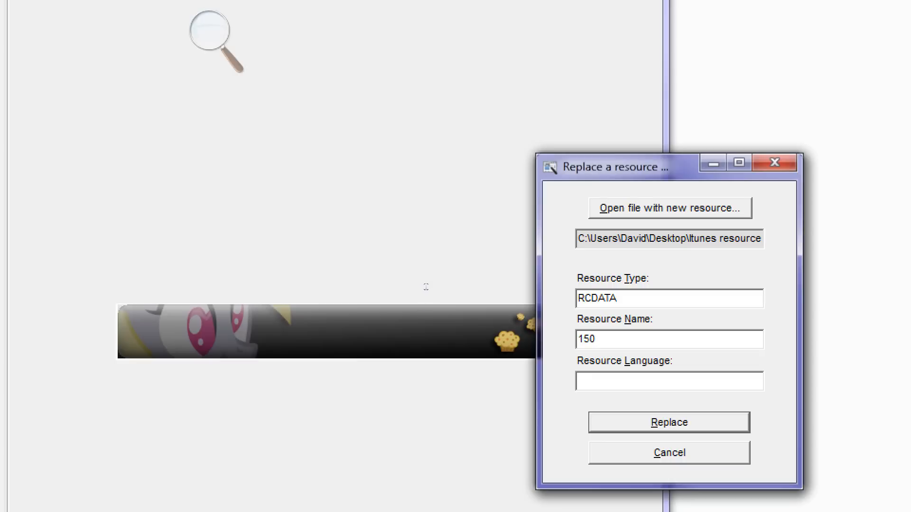
{"action": "key", "text": "Tab"}
{"action": "type", "text": "1033"}
{"action": "key", "text": "Return"}
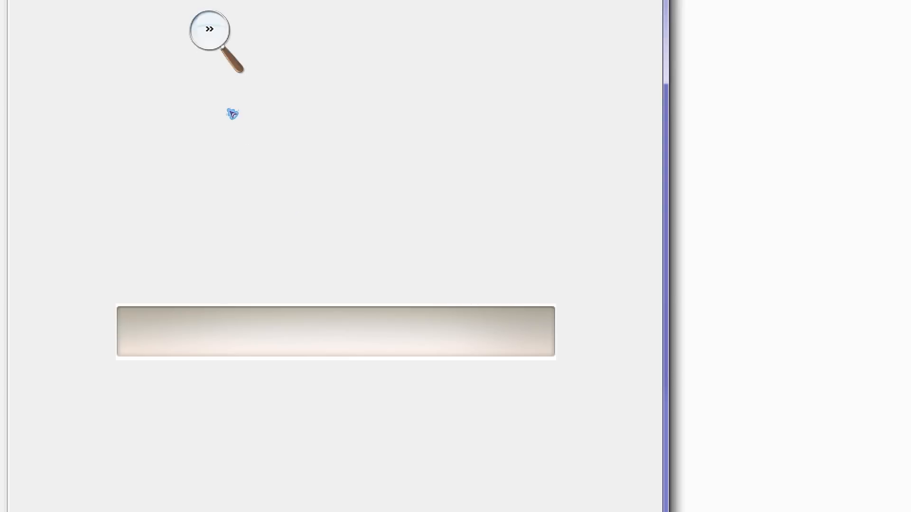
{"action": "left_click", "coordinate": [301, 101]}
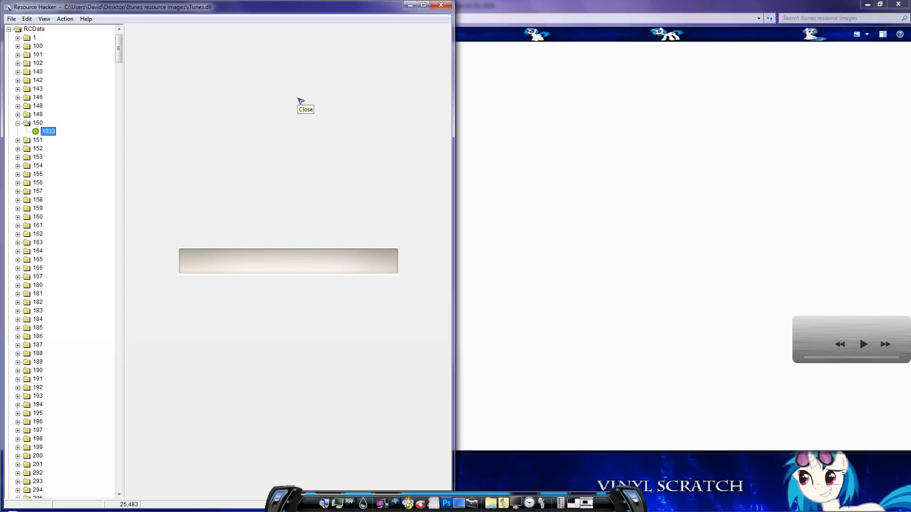
- Close Resource Hacker and save the modified resources over the existing iTunes.dll in the Itunes resource images folder
{"action": "left_click", "coordinate": [442, 6]}
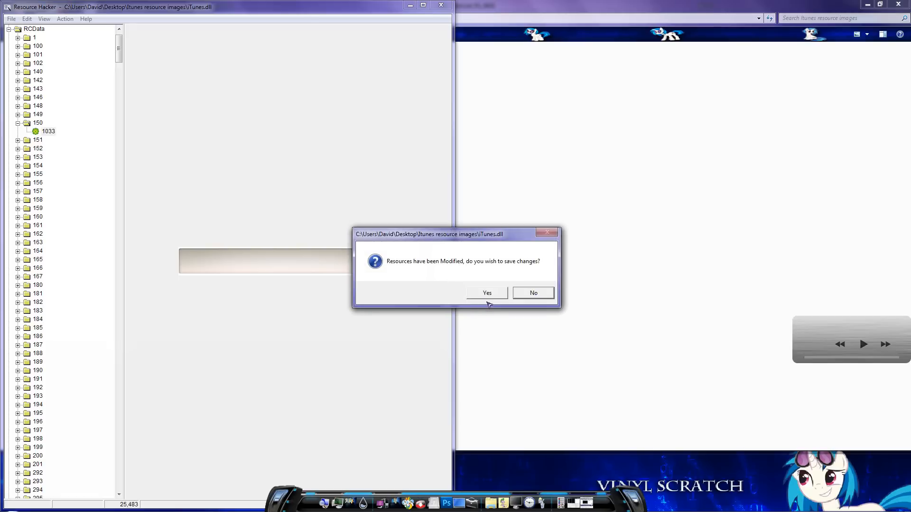
{"action": "left_click", "coordinate": [487, 293]}
{"action": "left_click", "coordinate": [417, 190]}
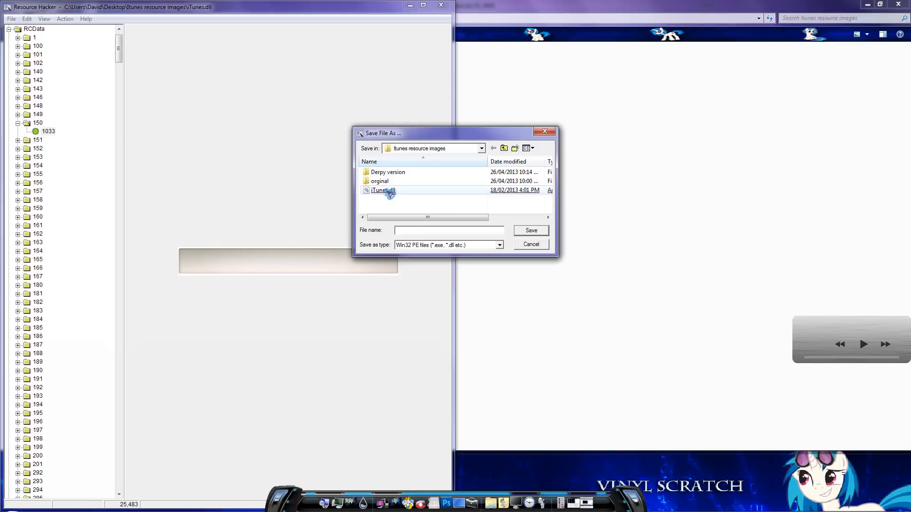
{"action": "left_click", "coordinate": [531, 231]}
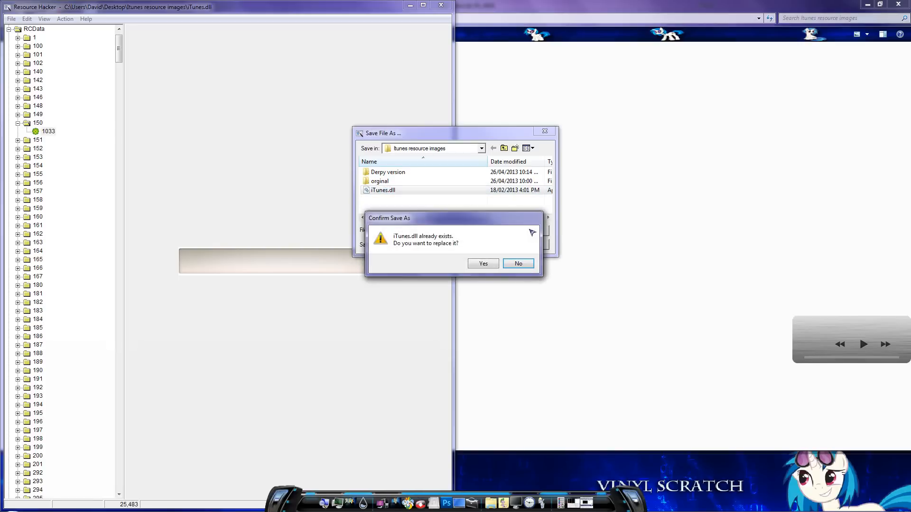
{"action": "left_click", "coordinate": [485, 266]}
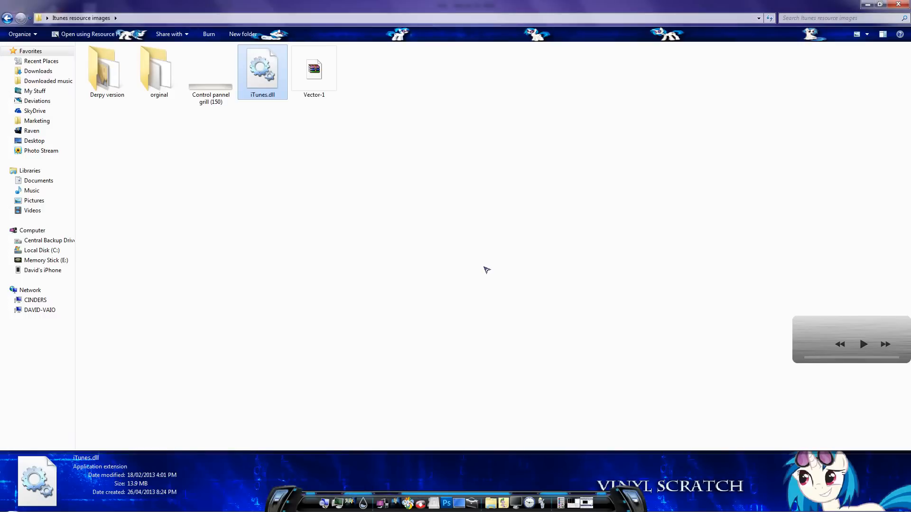
- Cut the modified iTunes.dll and open the folder C: > Program Files (x86) > iTunes > iTunes.Resources
{"action": "right_click", "coordinate": [252, 90]}
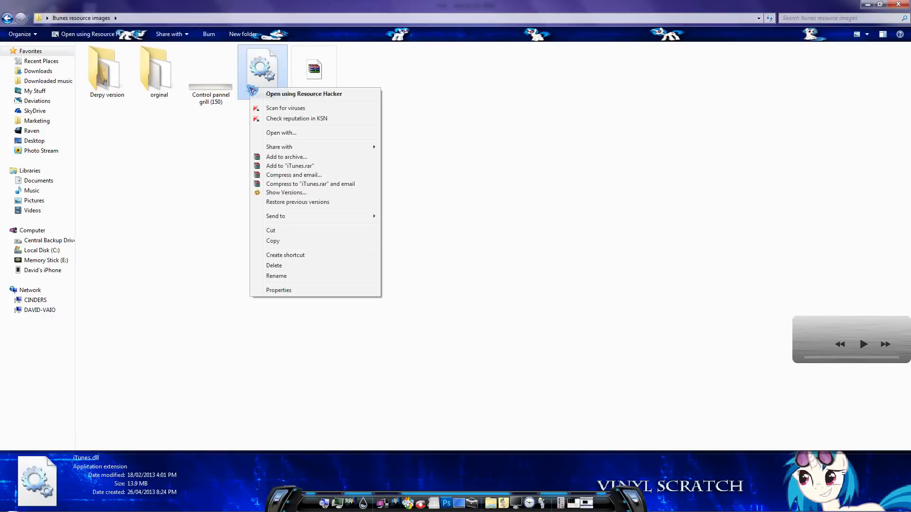
{"action": "left_click", "coordinate": [271, 231]}
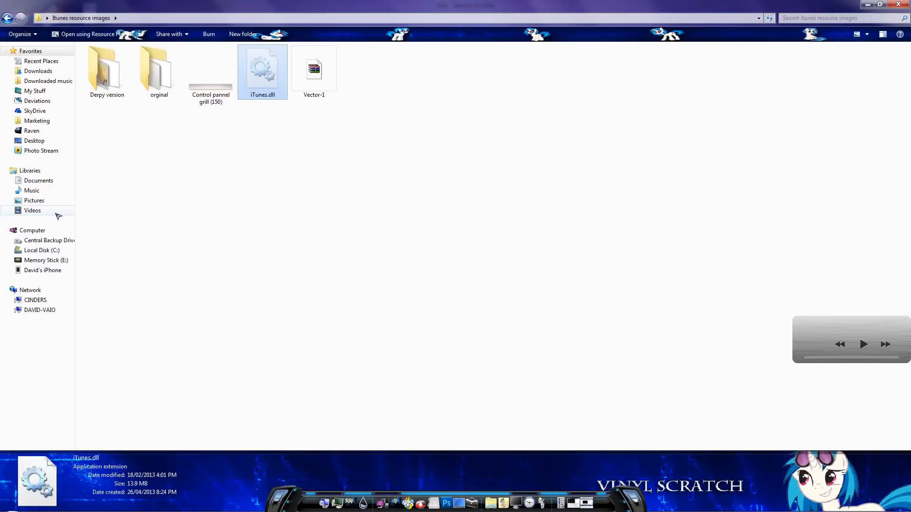
{"action": "left_click", "coordinate": [36, 250]}
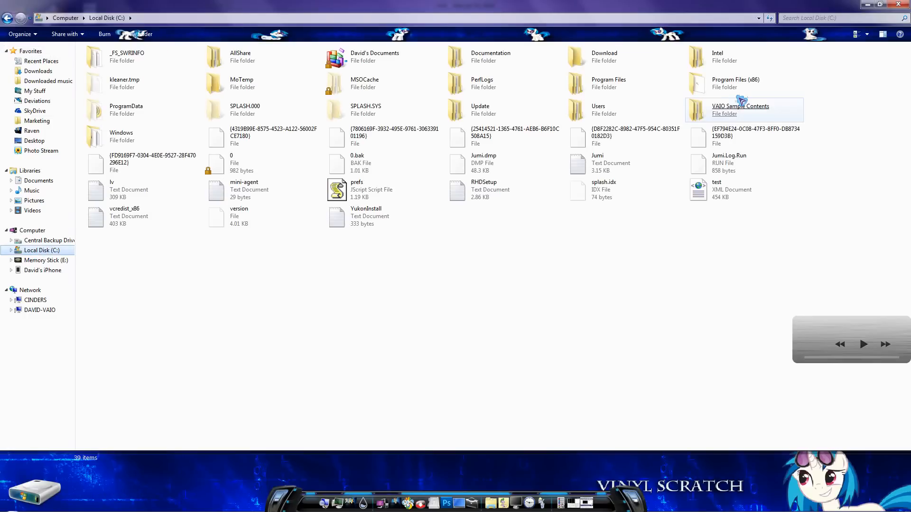
{"action": "double_click", "coordinate": [694, 88]}
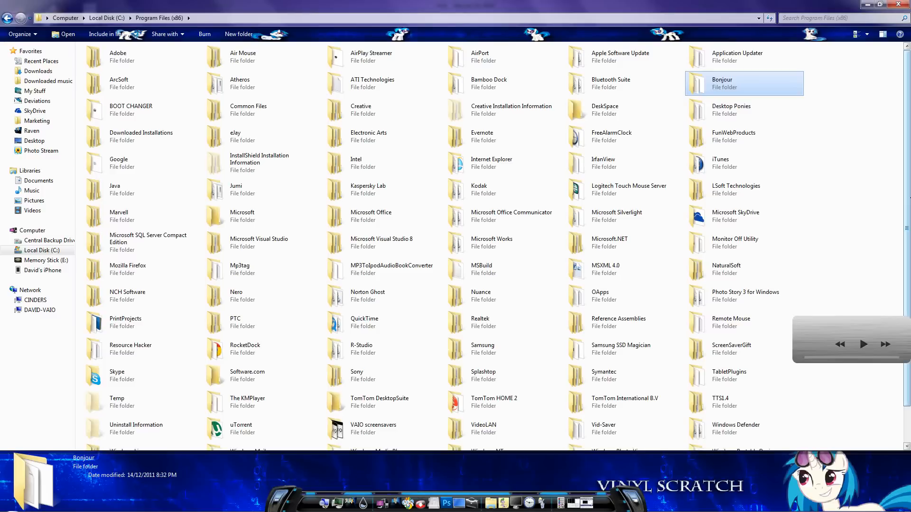
{"action": "scroll", "coordinate": [907, 237], "scroll_direction": "down", "scroll_amount": 2}
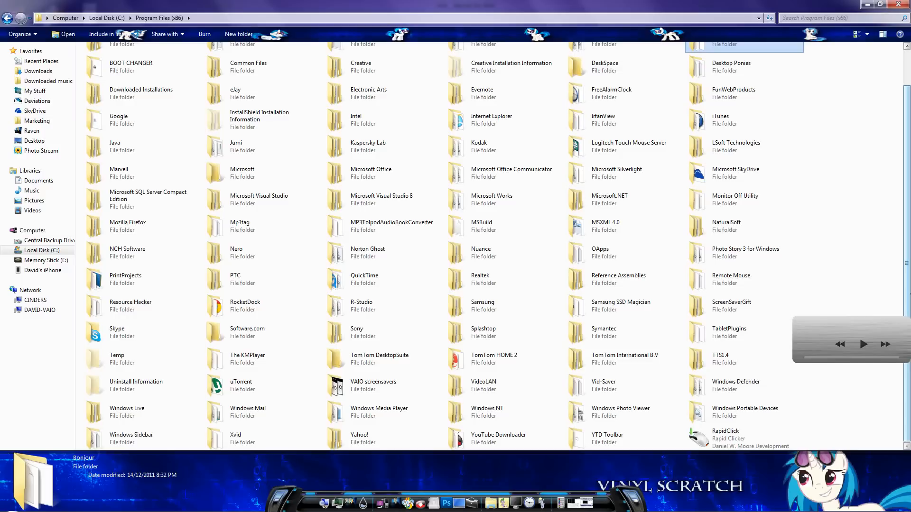
{"action": "double_click", "coordinate": [697, 121]}
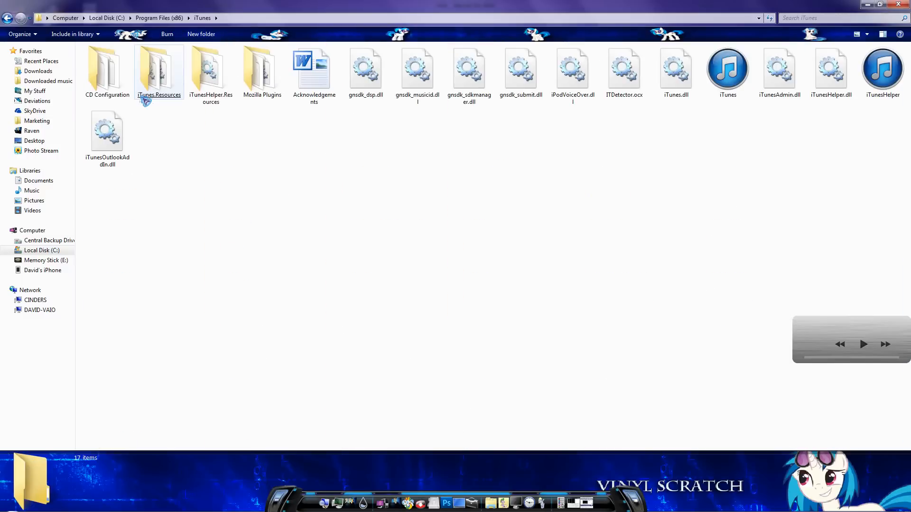
{"action": "double_click", "coordinate": [156, 92]}
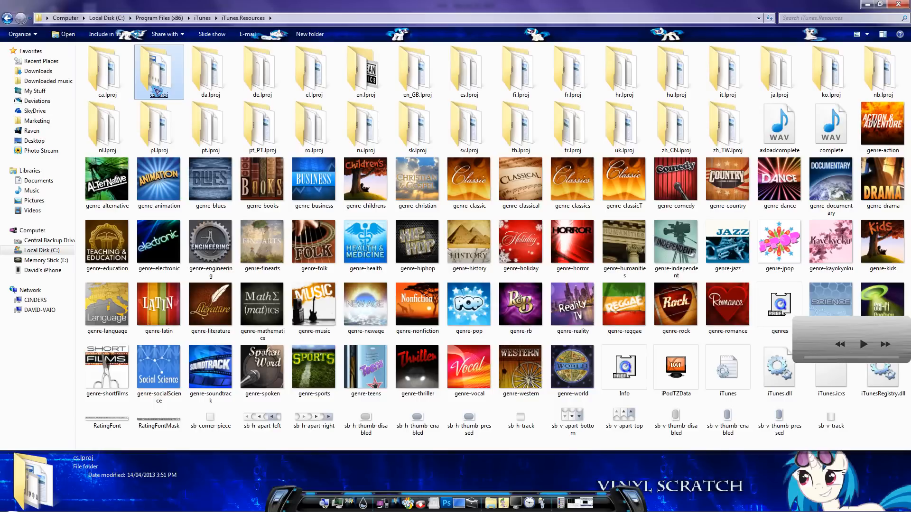
- Paste iTunes.dll into the iTunes.Resources folder, replacing the existing file, and close the folder window
{"action": "left_click", "coordinate": [602, 108]}
{"action": "right_click", "coordinate": [601, 108]}
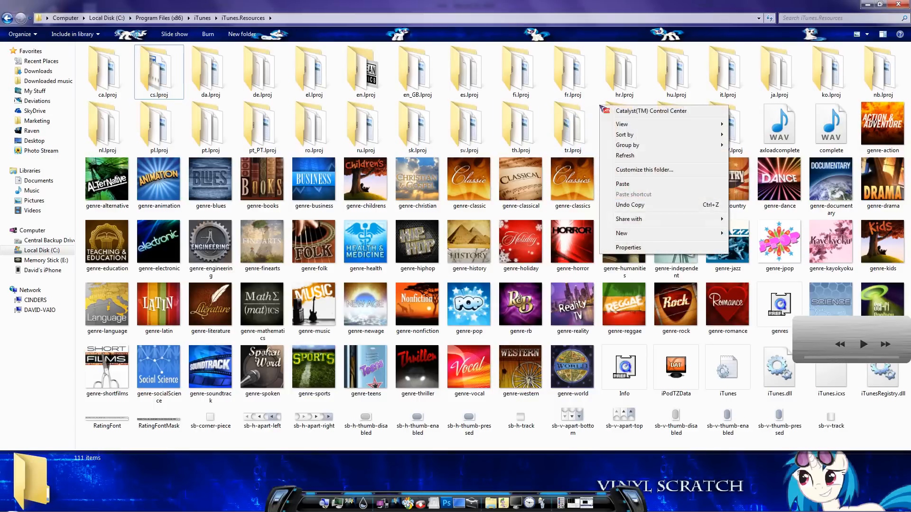
{"action": "left_click", "coordinate": [659, 187]}
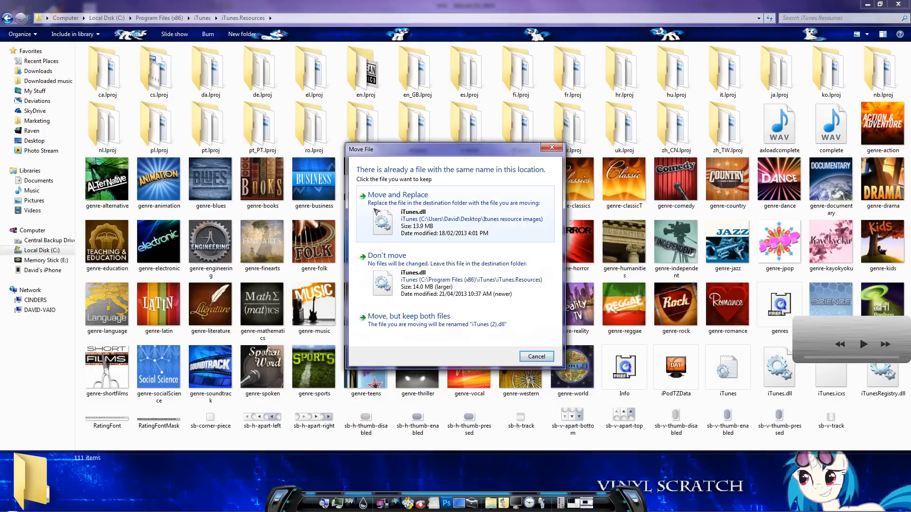
{"action": "left_click", "coordinate": [432, 215]}
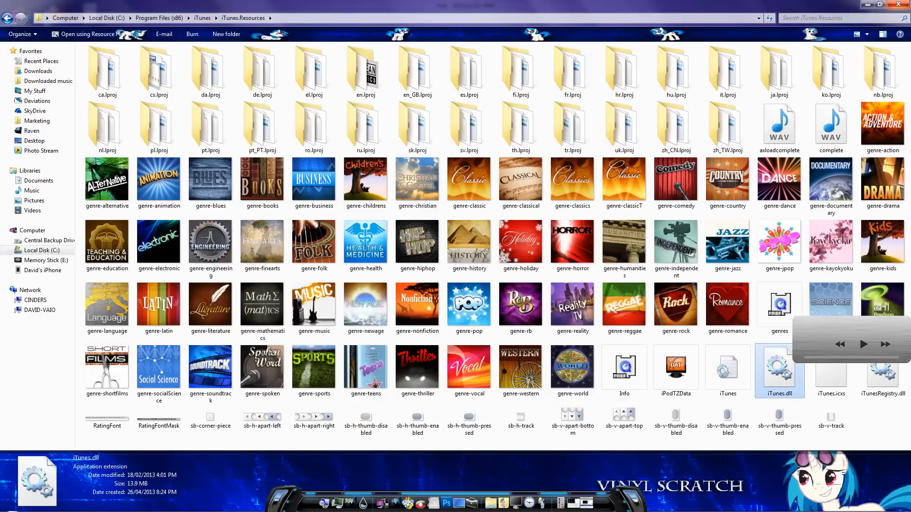
{"action": "left_click", "coordinate": [898, 4]}
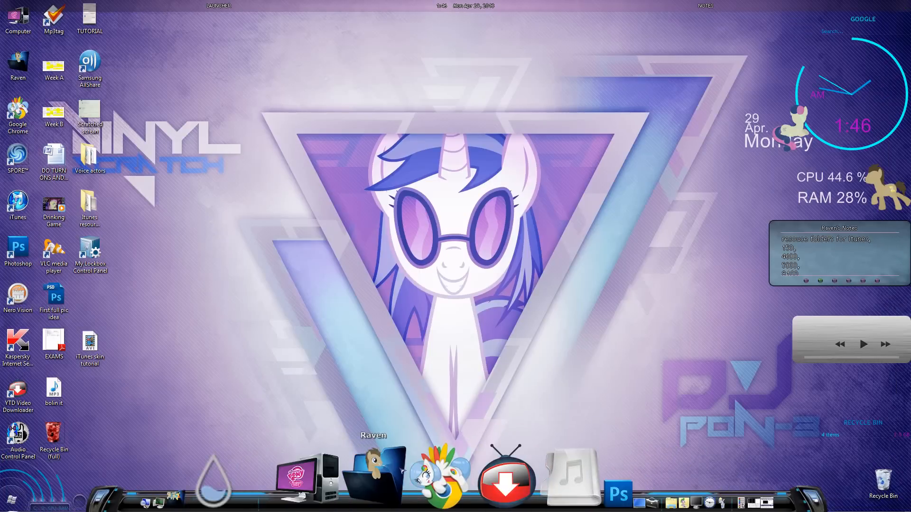
- Add the desktop iTunes shortcut to the dock, and quit iTunes despite applications using its scripting interface
{"action": "left_click_drag", "start_coordinate": [13, 212], "coordinate": [438, 502]}
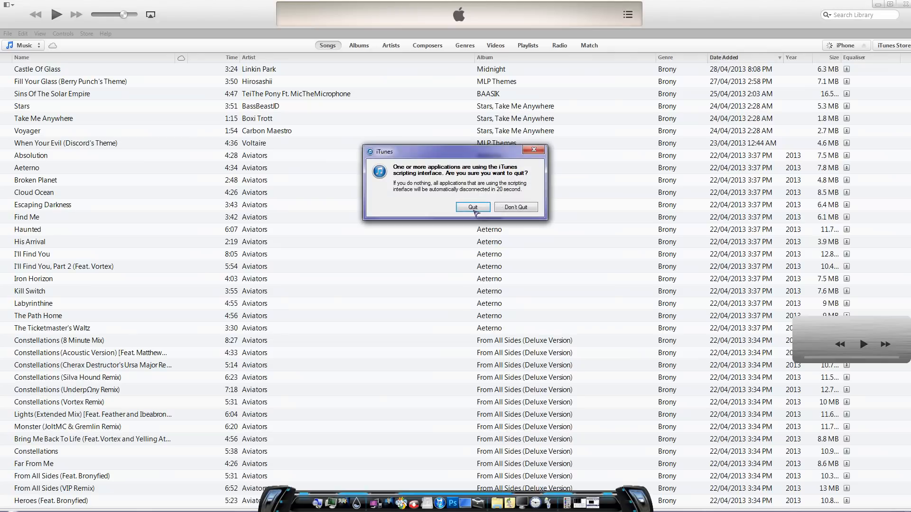
{"action": "left_click", "coordinate": [473, 208]}
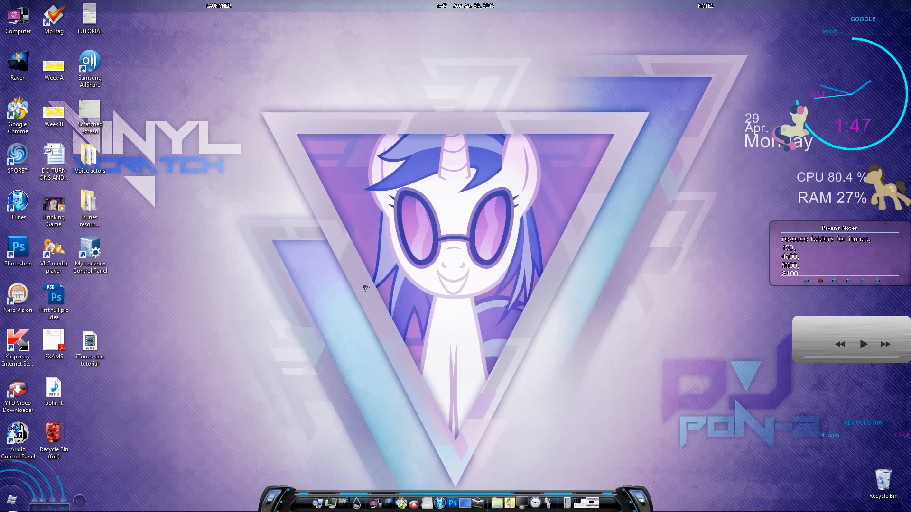
{"action": "mouse_move", "coordinate": [794, 511]}
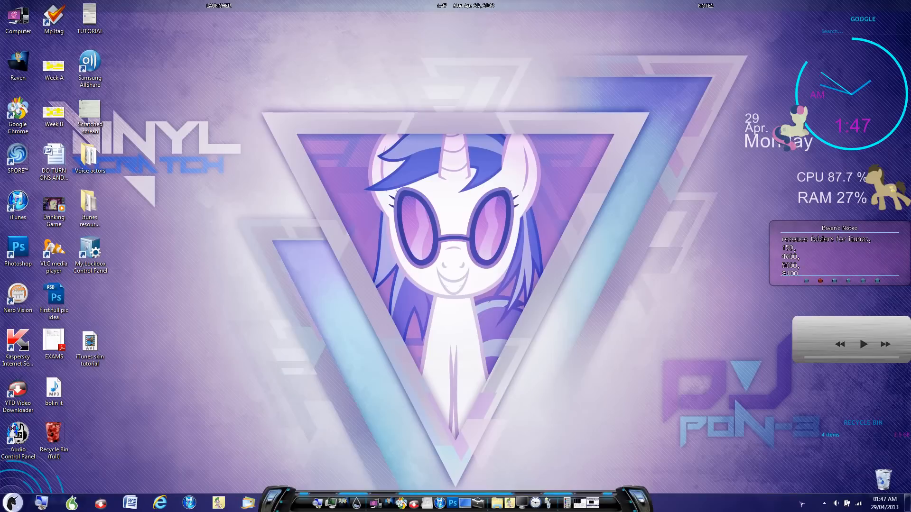
{"action": "left_click", "coordinate": [824, 504]}
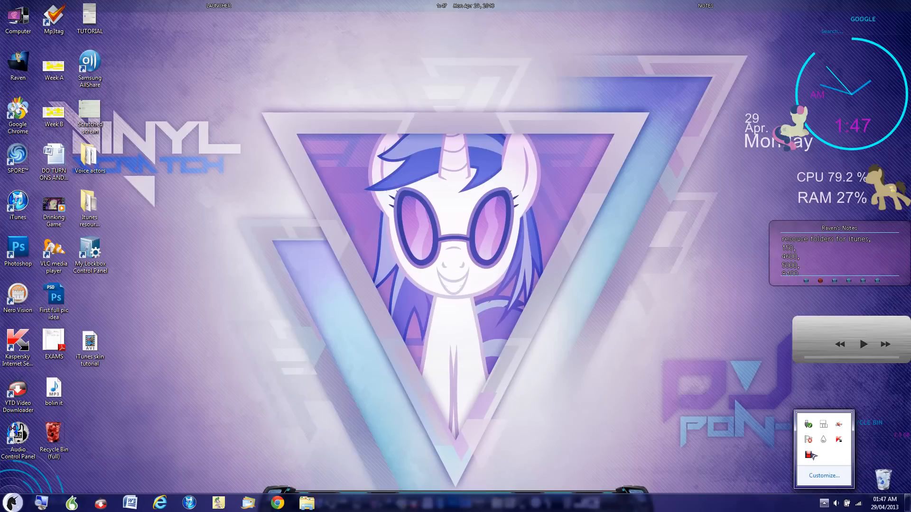